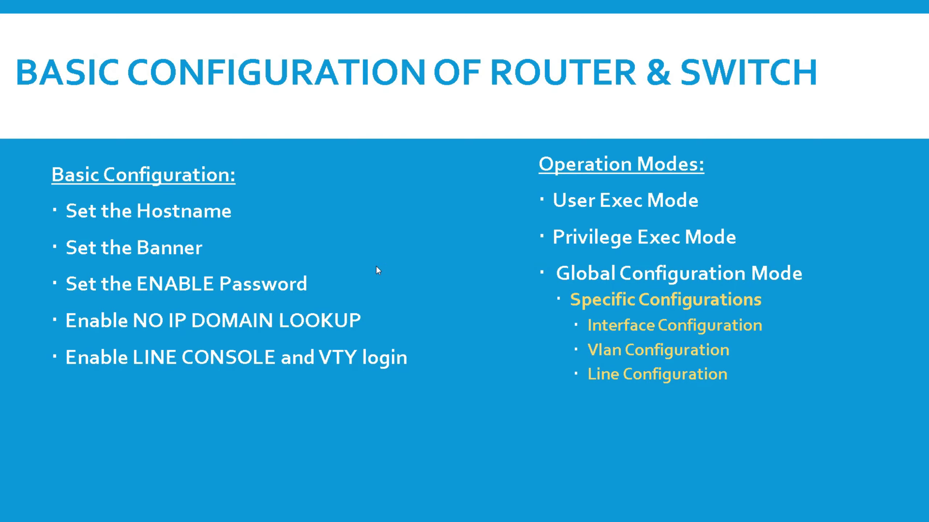
- Return to the network topology and look over the Router, Switch and PC1
key(alt+Tab)
drag(237, 128, 351, 206)
drag(457, 142, 626, 213)
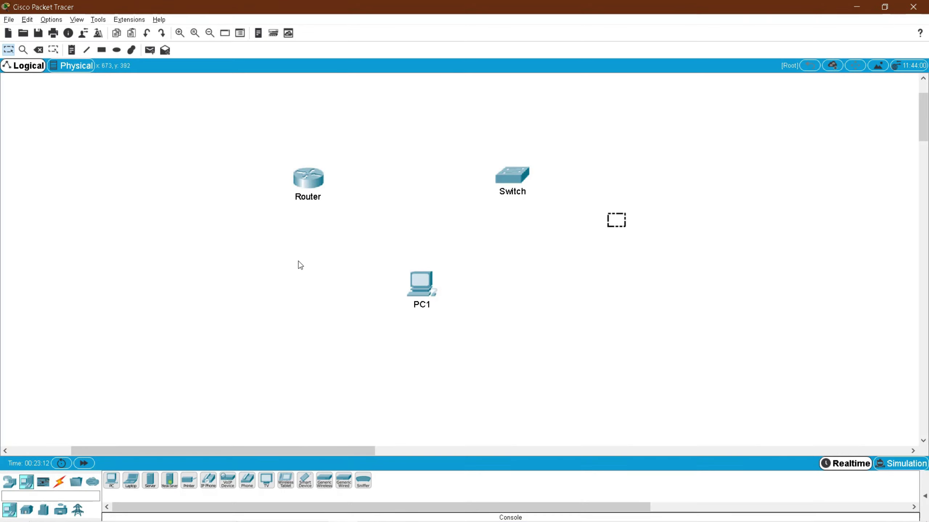
drag(327, 243, 504, 328)
drag(343, 258, 496, 310)
drag(231, 151, 355, 237)
drag(450, 138, 537, 211)
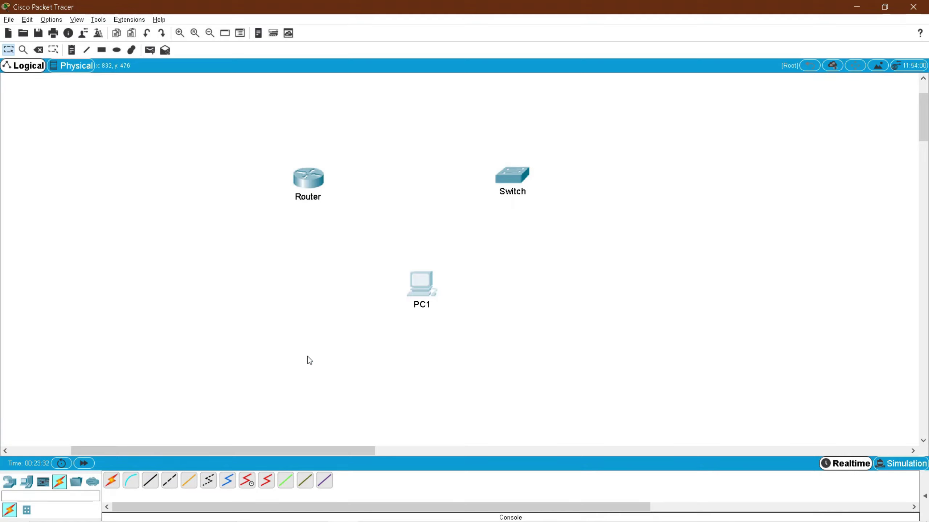
- Link the Router's Console port to PC1's RS 232 port with a console cable, then open PC1
click(131, 482)
click(313, 182)
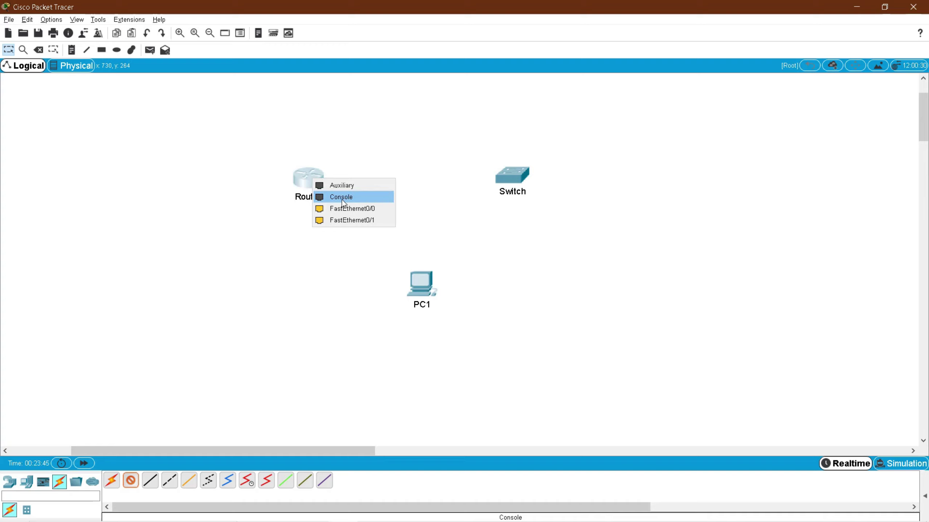
click(341, 199)
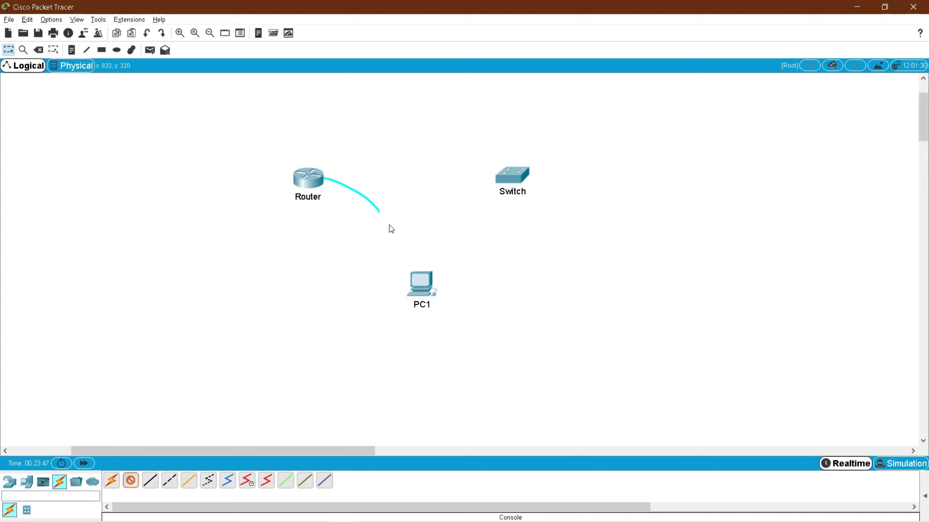
click(424, 284)
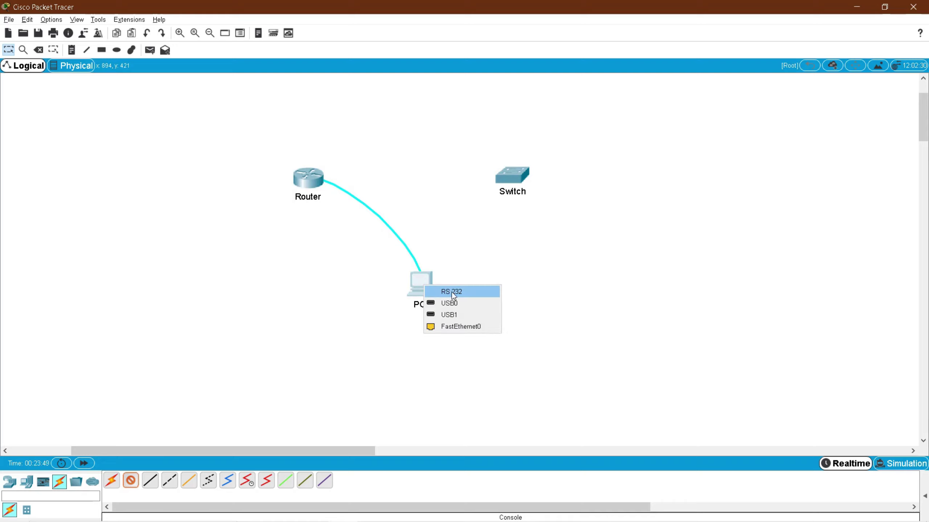
click(462, 293)
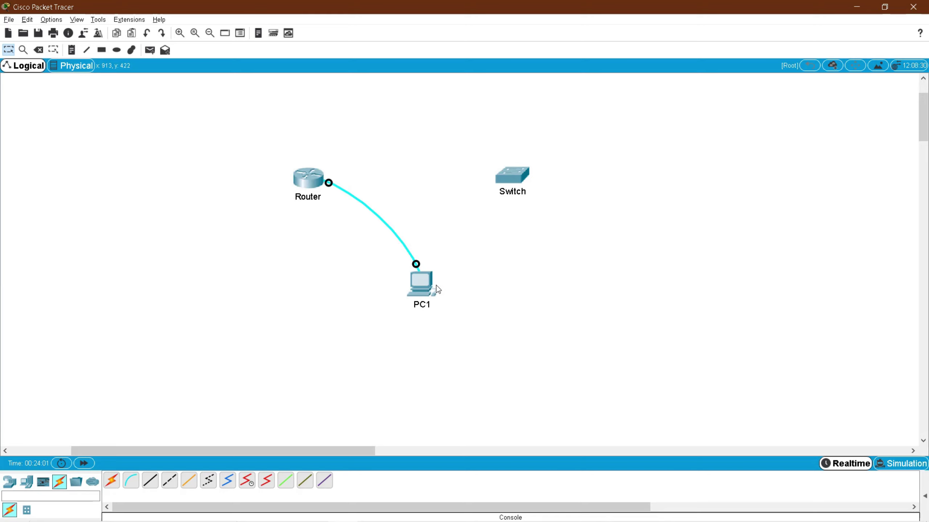
click(425, 276)
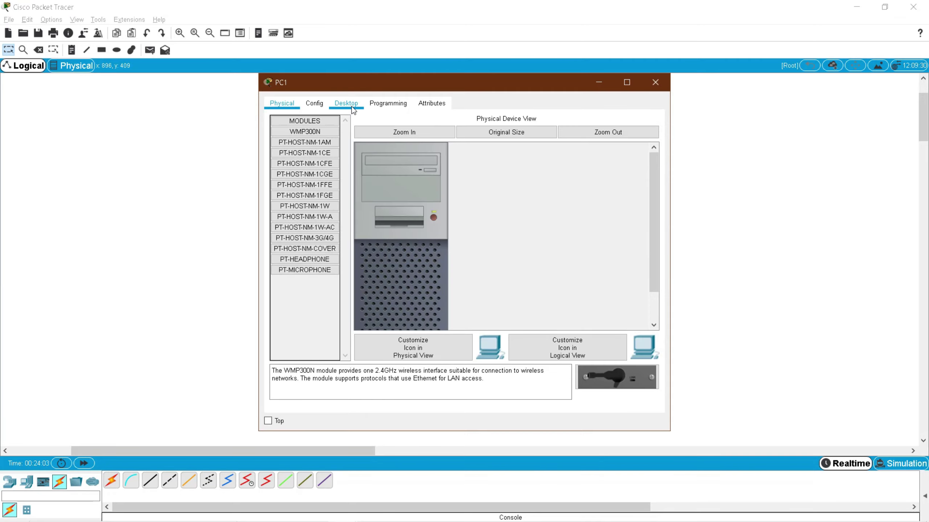
- Start PC1's Terminal with the default 9600 baud settings and widen its window
click(346, 104)
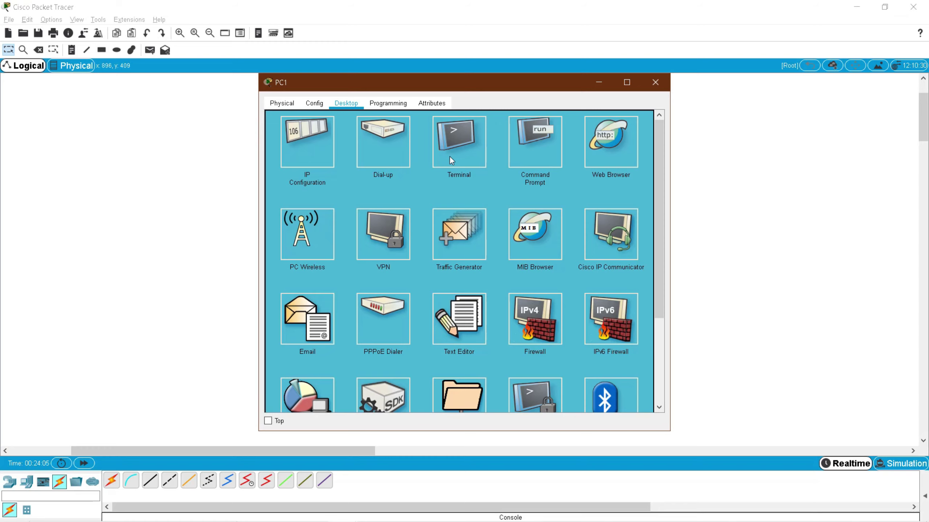
click(456, 156)
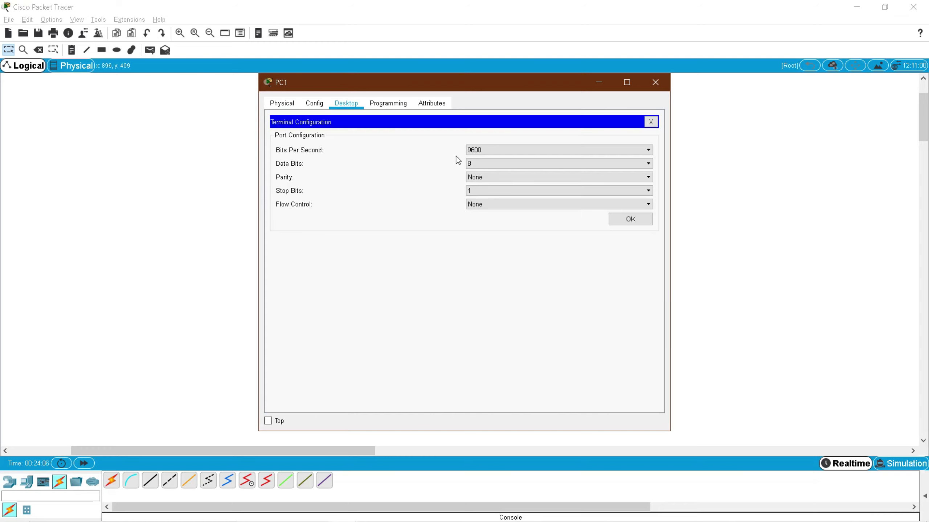
click(631, 219)
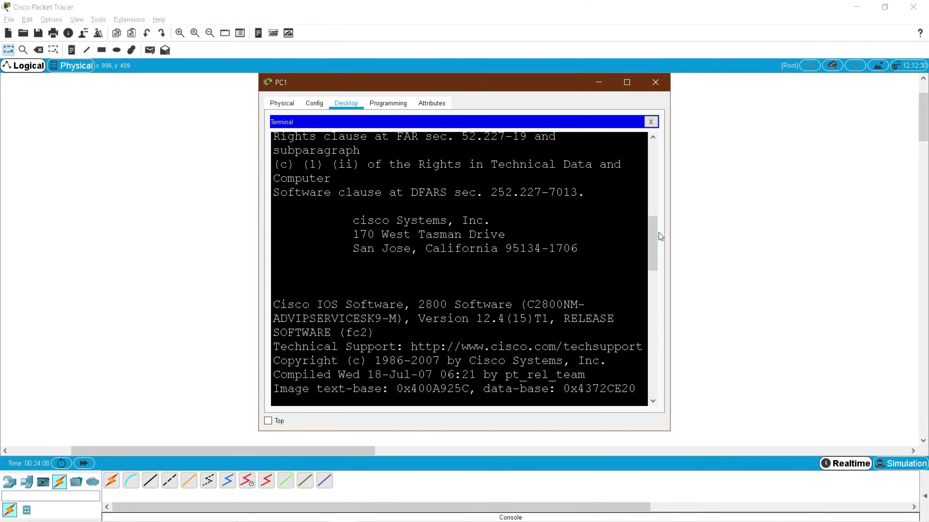
drag(674, 272, 806, 272)
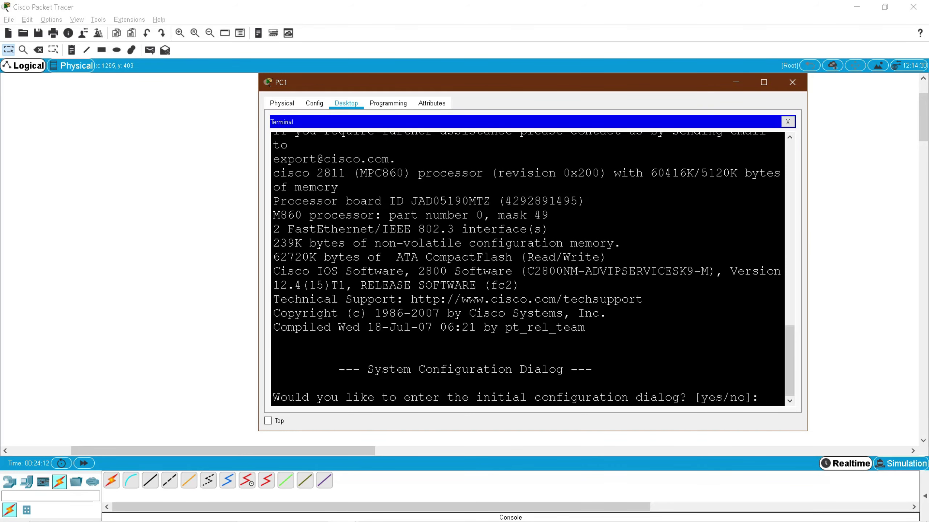
drag(322, 89, 333, 93)
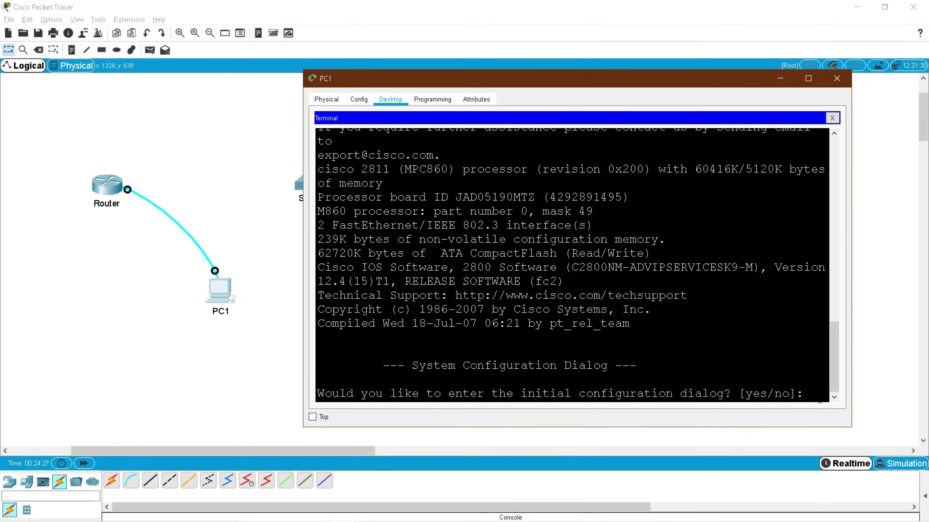
- Answer no to the initial configuration dialog to reach the Router> prompt
text(no)
key(Return)
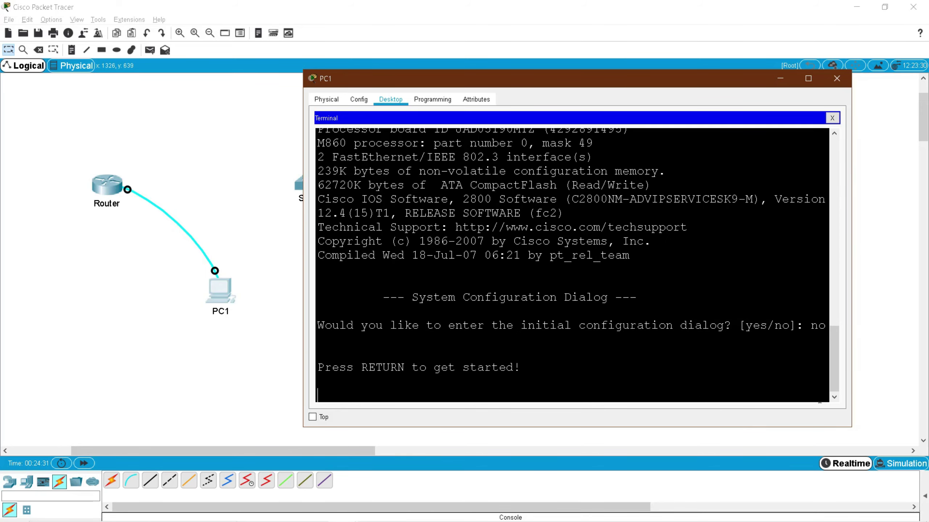
key(Return)
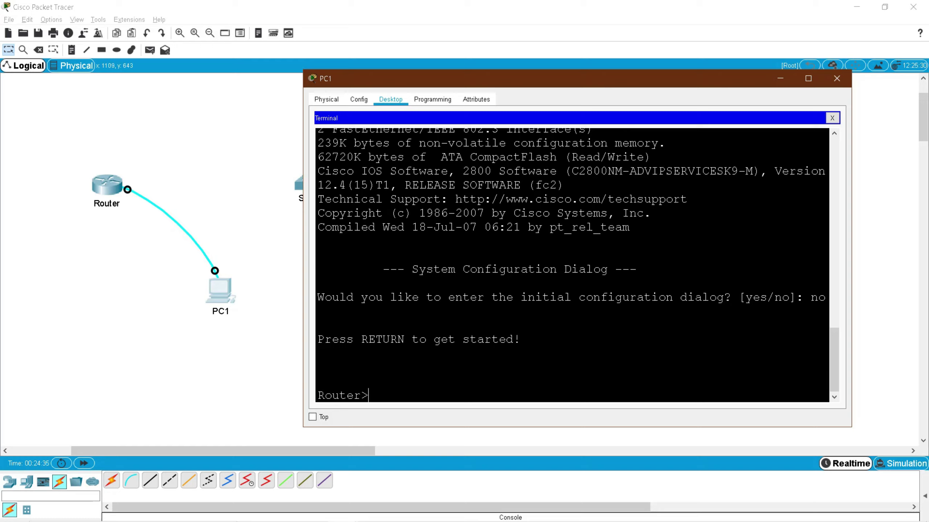
- Enter privileged mode with enable, then global configuration with configure terminal
key(shift+Left)
key(Right)
text(en)
key(Tab)
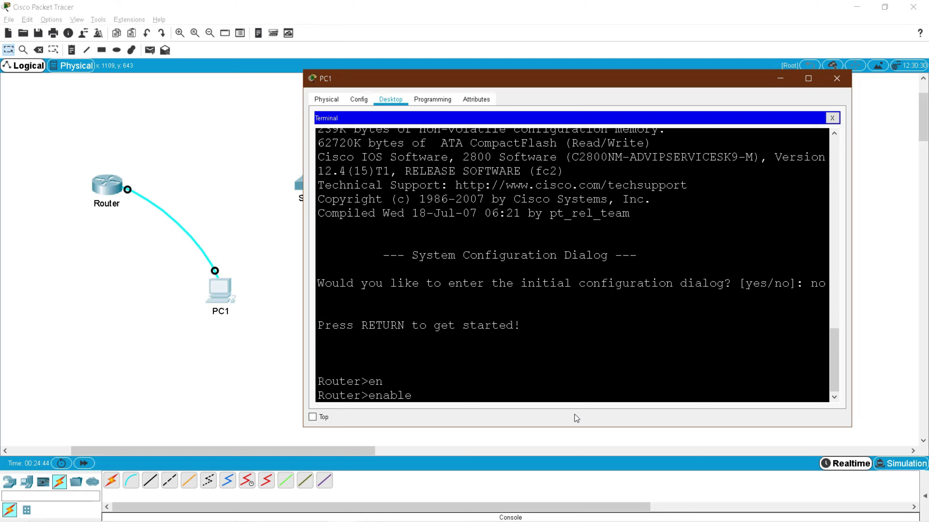
key(Return)
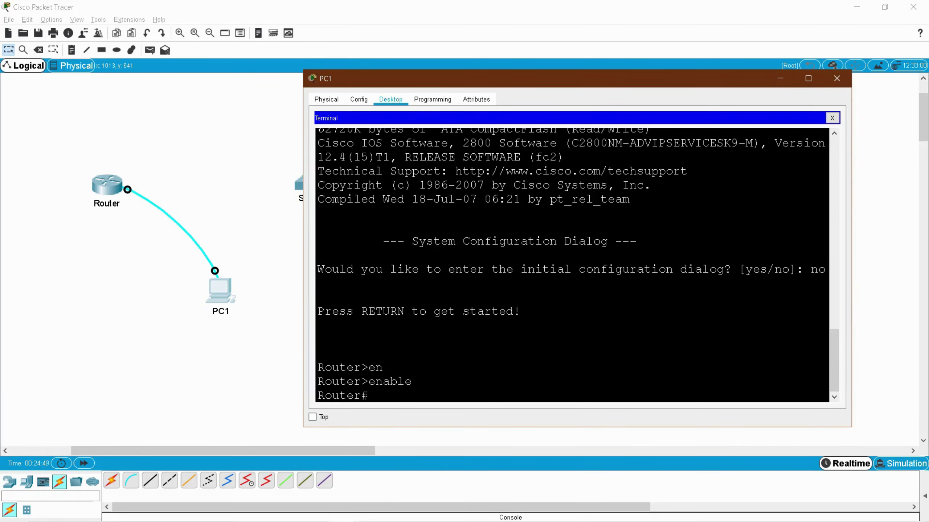
text(conf)
key(Tab)
text(ter)
key(Tab)
key(Return)
drag(339, 399, 321, 401)
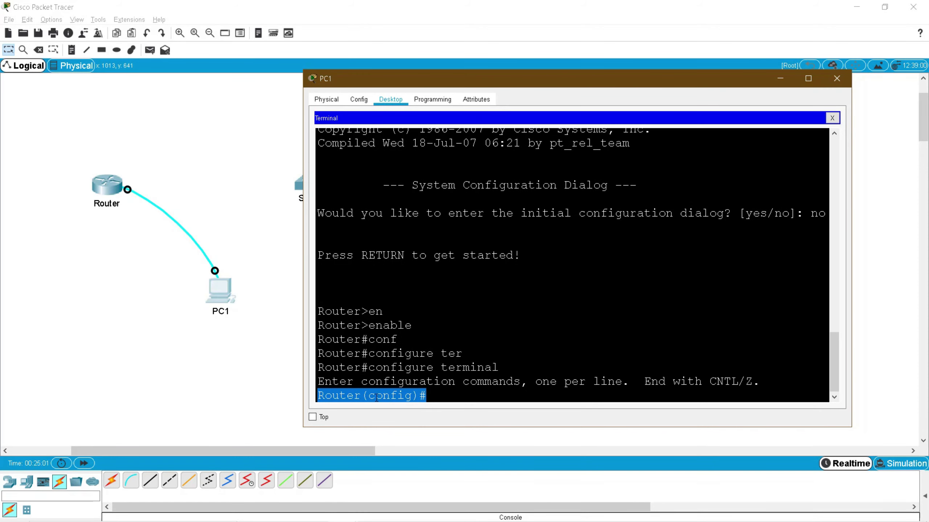
click(428, 400)
- Set the router's hostname to Gateway and note the new prompt
text(host)
key(Tab)
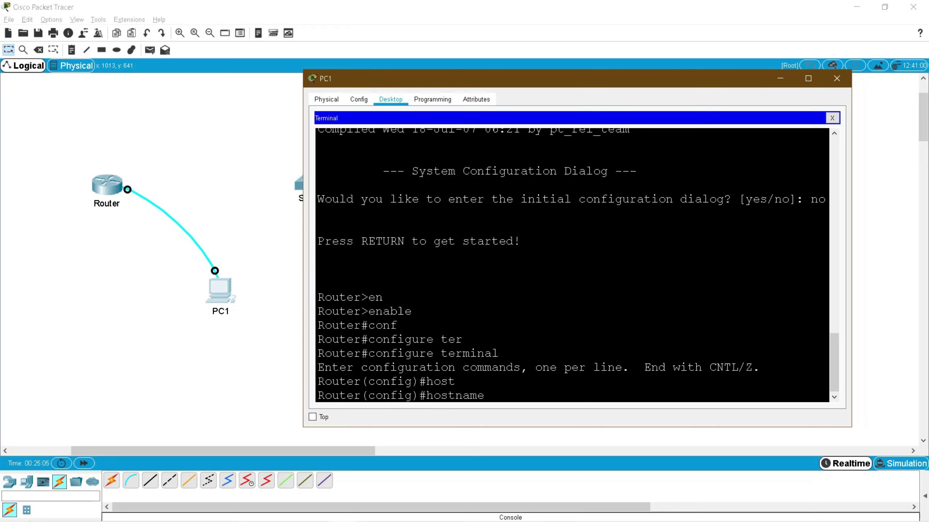
text(Gateway)
key(Return)
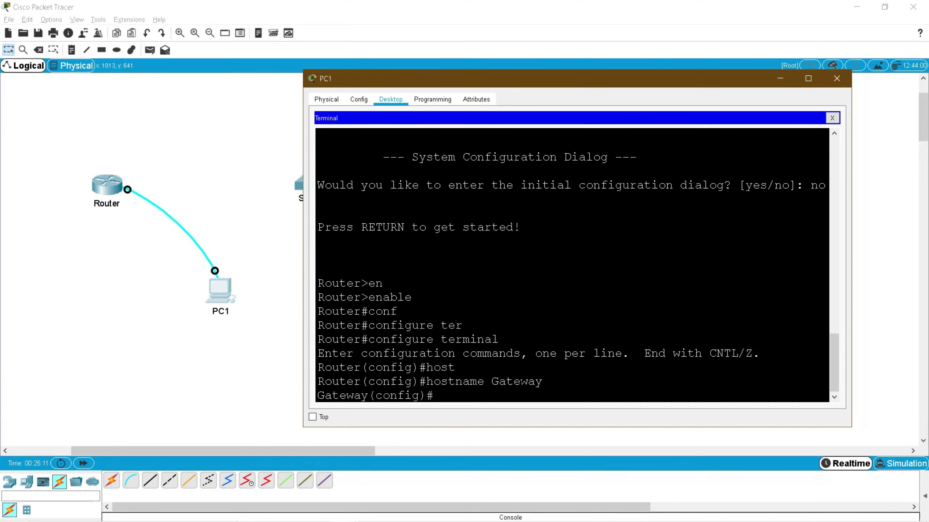
double_click(522, 381)
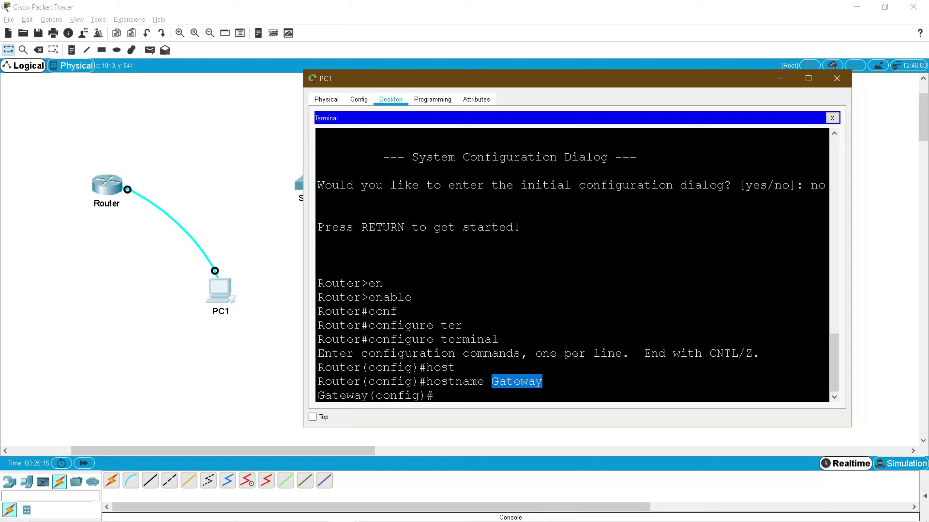
double_click(339, 396)
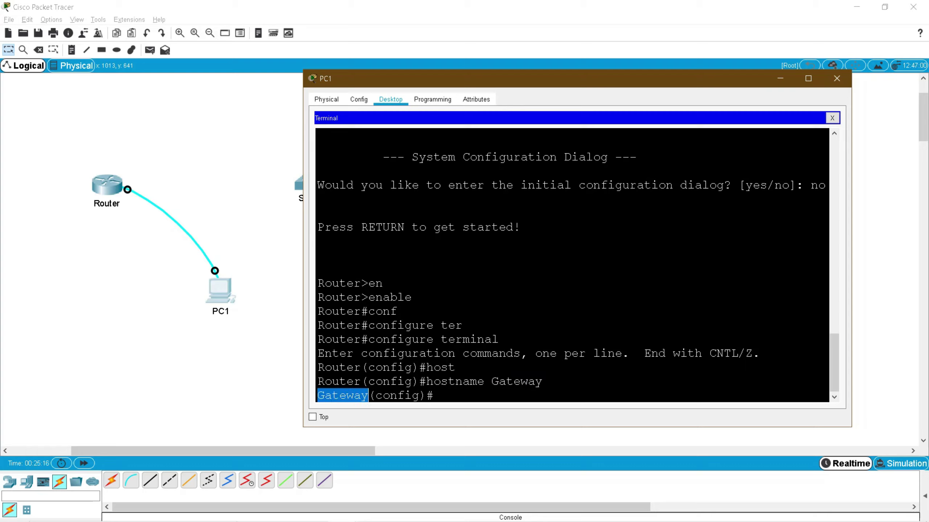
click(339, 396)
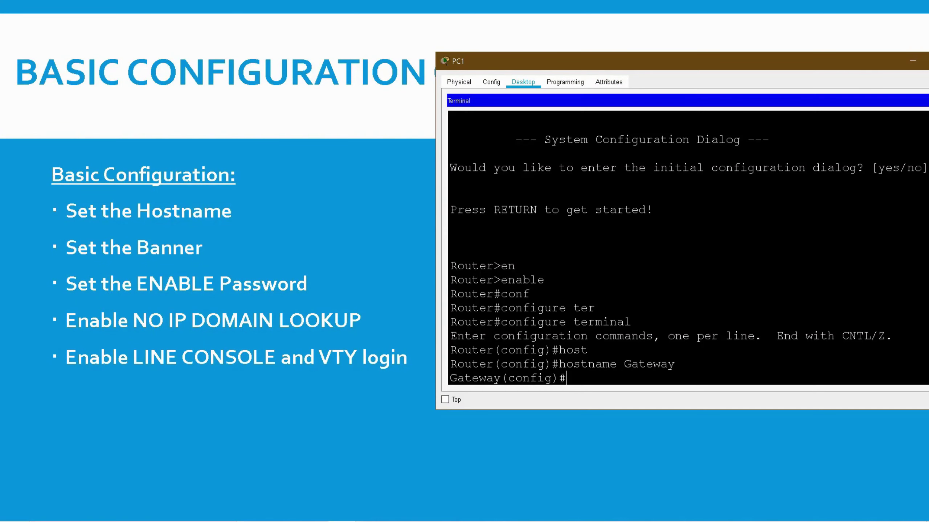
- Add the MOTD banner 'Unauthorized Access to the device is Prohibited' using # delimiters
drag(512, 58, 489, 55)
text(ban)
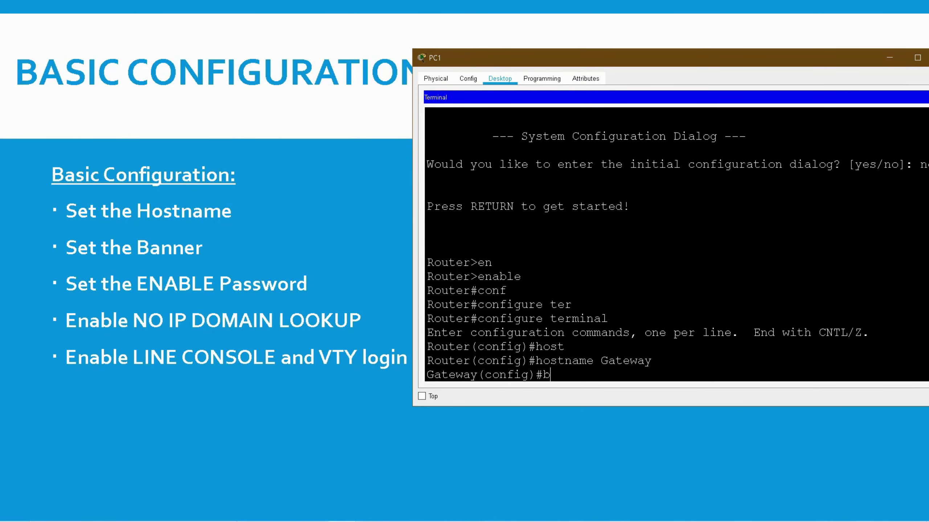
key(Tab)
text(mo)
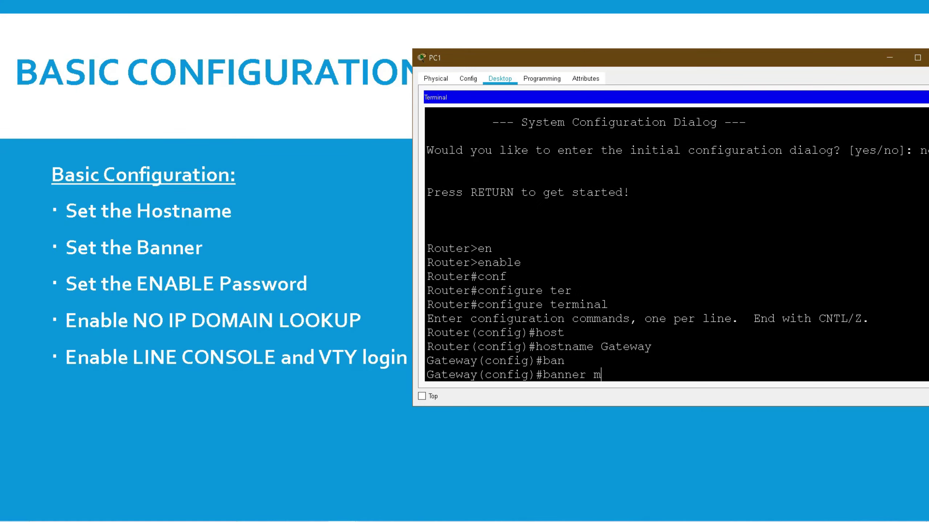
key(Tab)
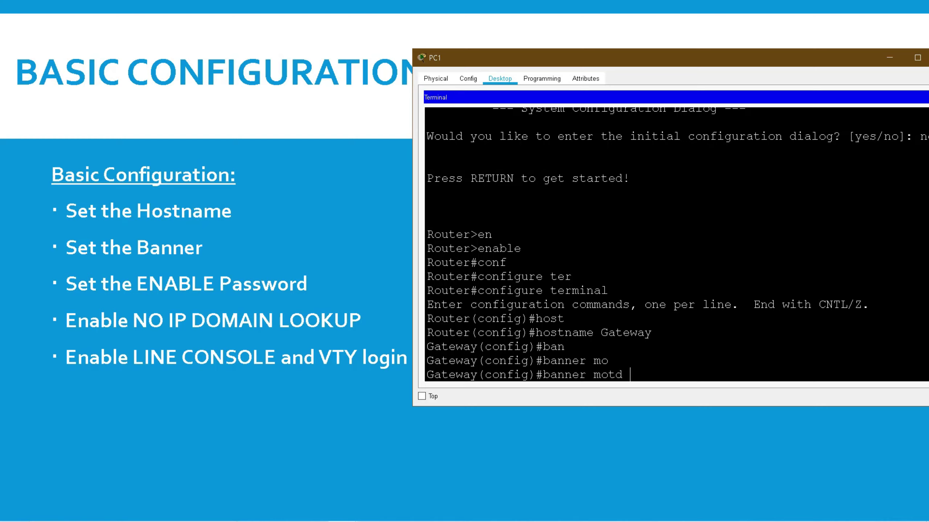
text(#)
text(Unauthorized Access to)
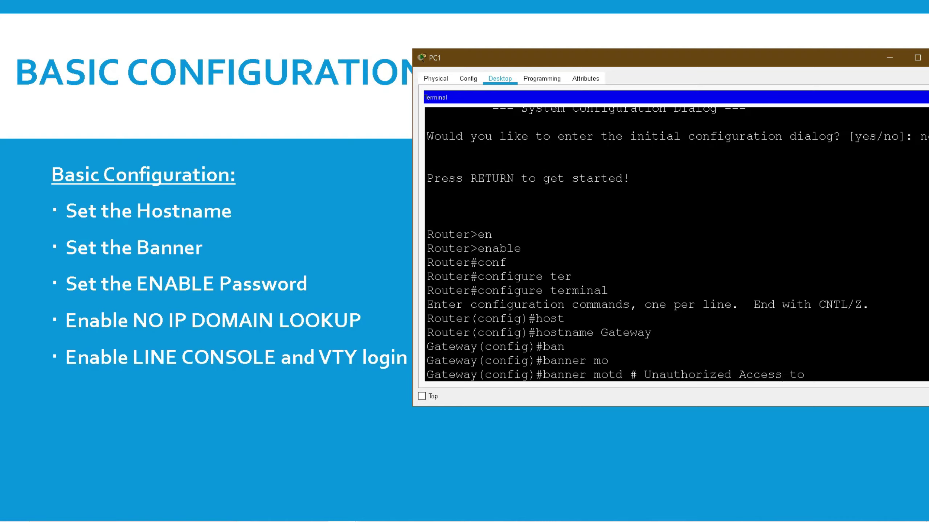
text( the di)
text(evi)
text(ce is)
text( Prohib)
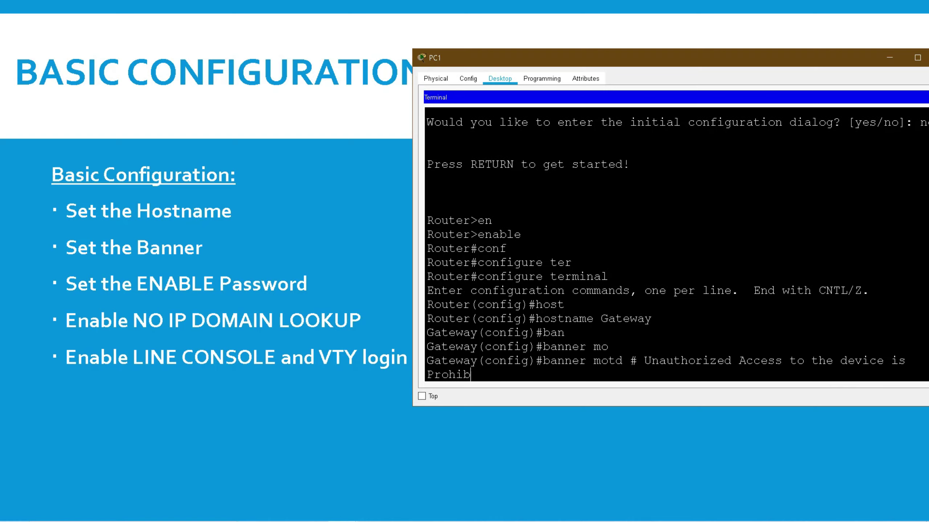
text(ited #)
key(Return)
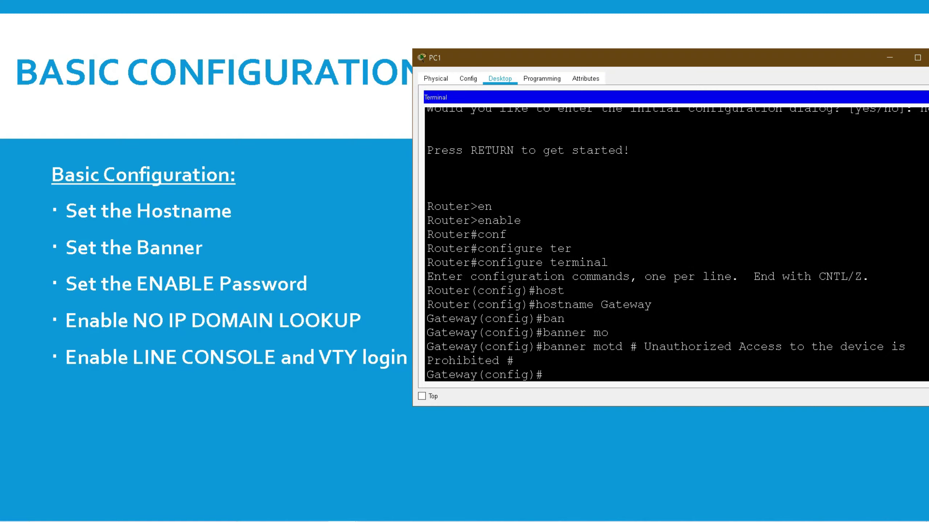
- Leave configuration mode with end and log out with exit
text(end)
key(Return)
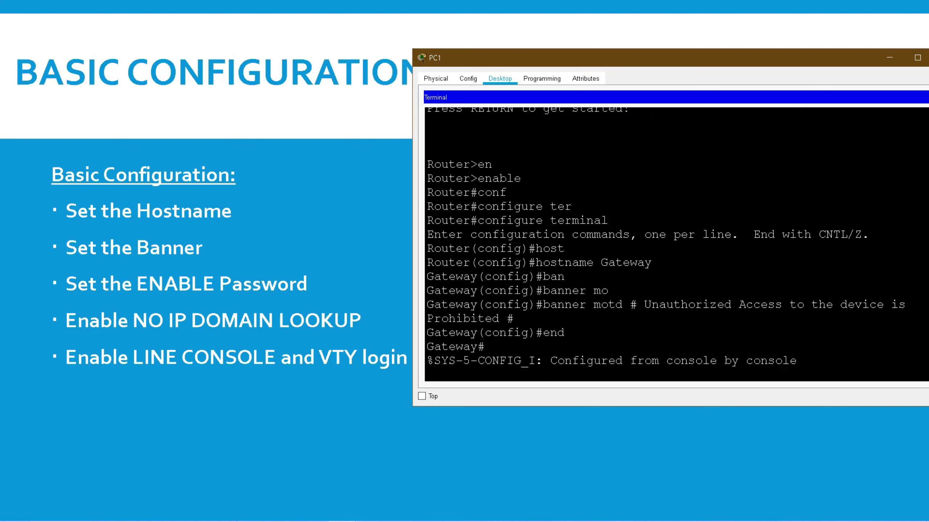
text(exit)
key(Return)
key(Return)
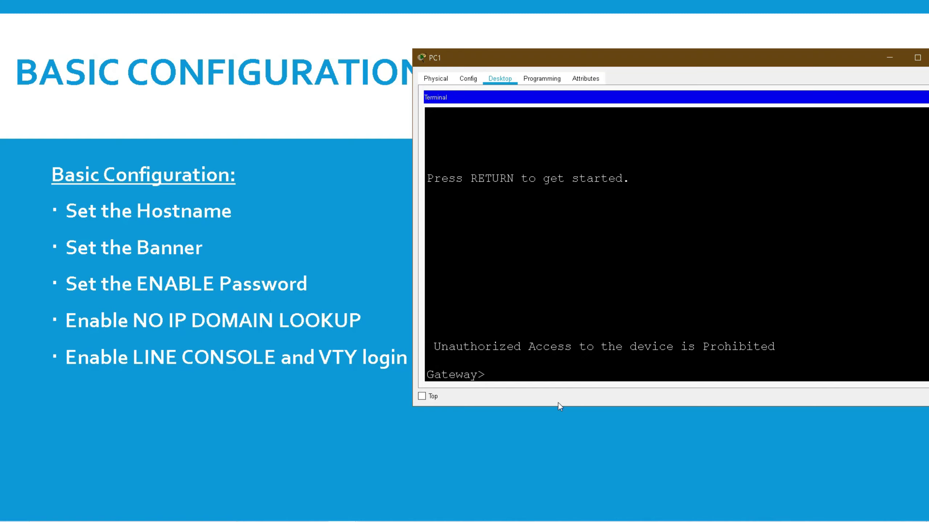
- Check the banner at login, then enter privileged mode and global configuration with conf t
drag(433, 347, 782, 347)
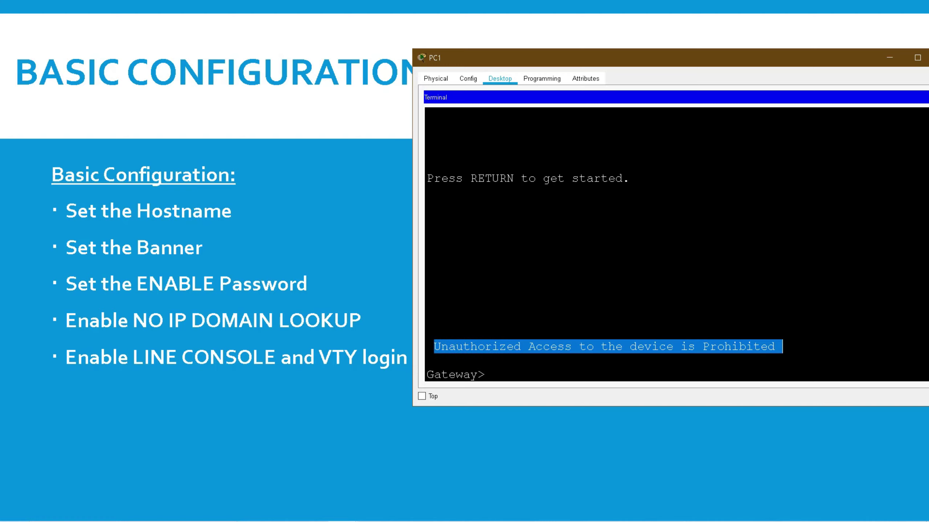
text(en)
key(Return)
text(conf t)
key(Return)
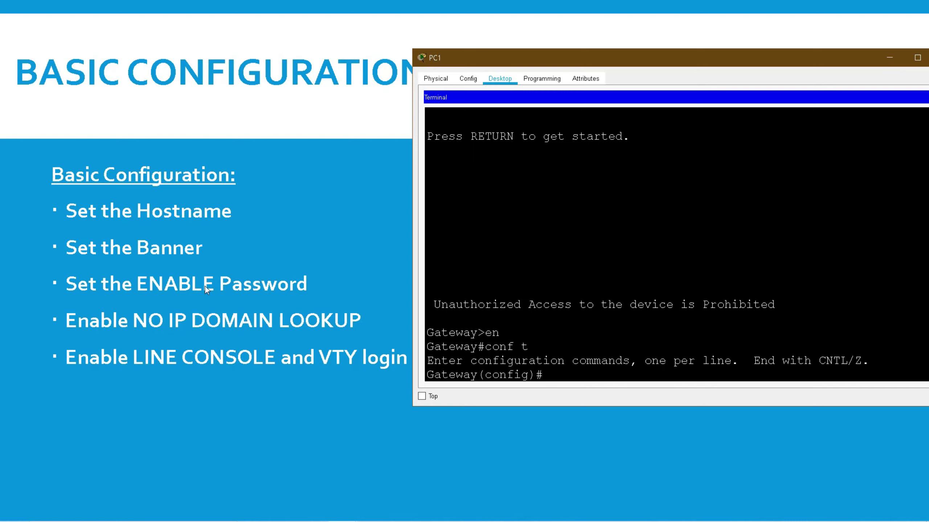
- Compare the enable password and secret help options, then set an enable secret password
text(en)
key(Tab)
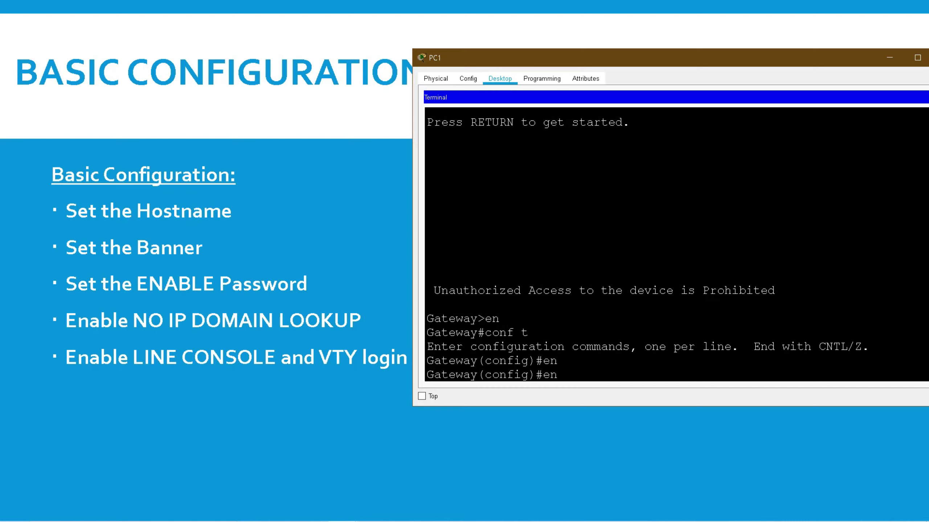
text(ab)
key(Tab)
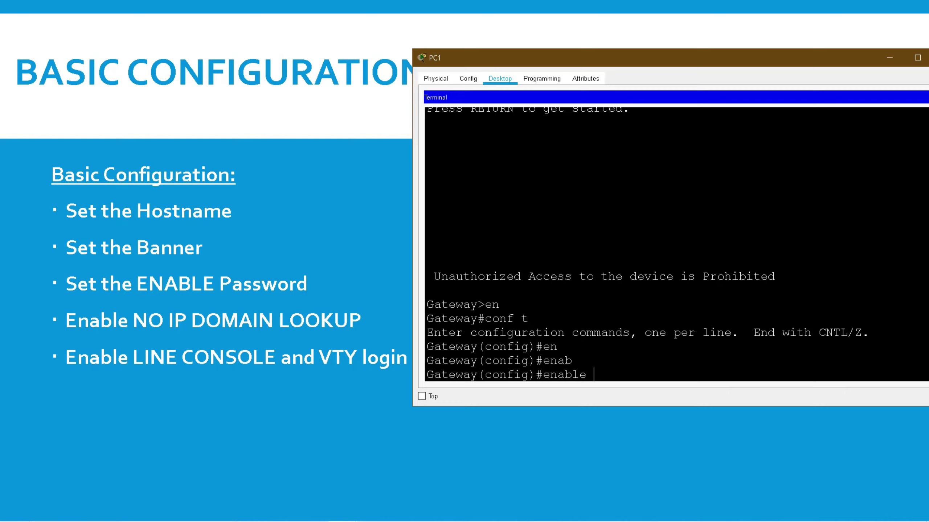
text(?)
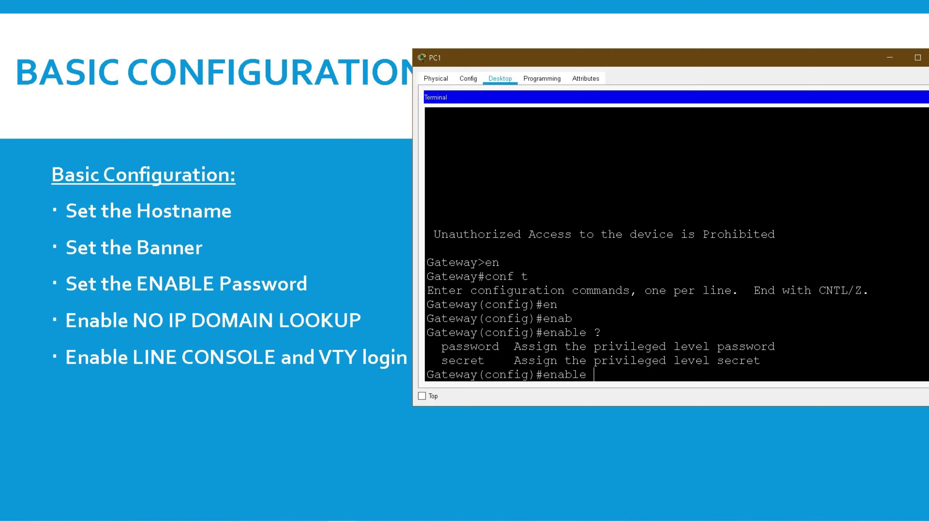
double_click(470, 347)
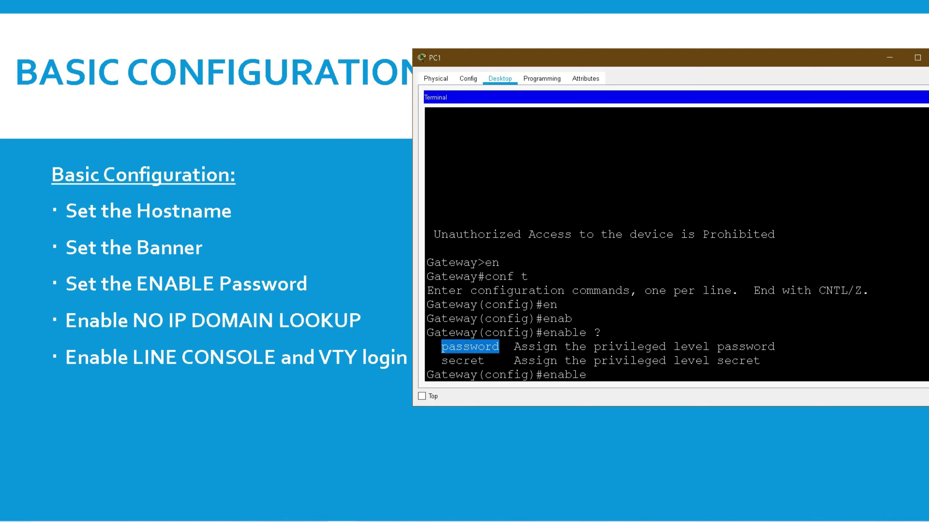
double_click(465, 362)
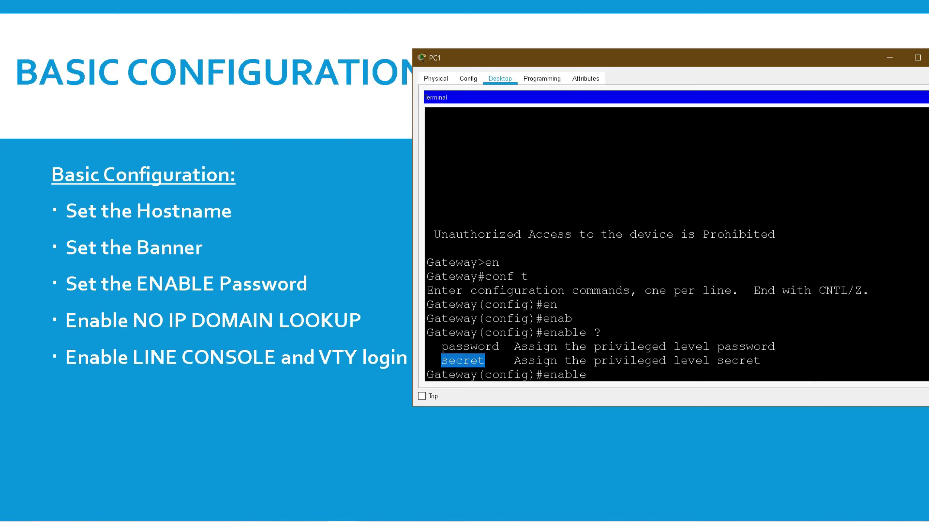
double_click(475, 347)
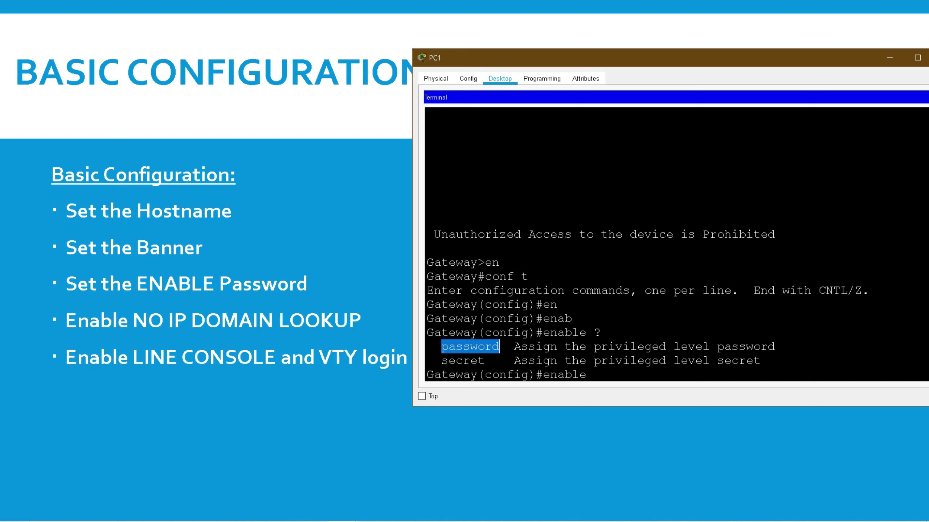
text(sec)
key(Tab)
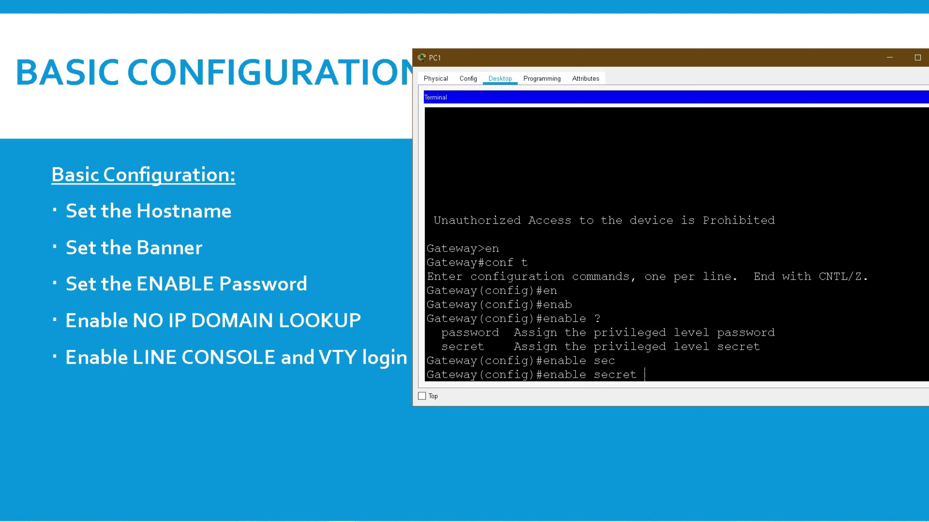
double_click(479, 346)
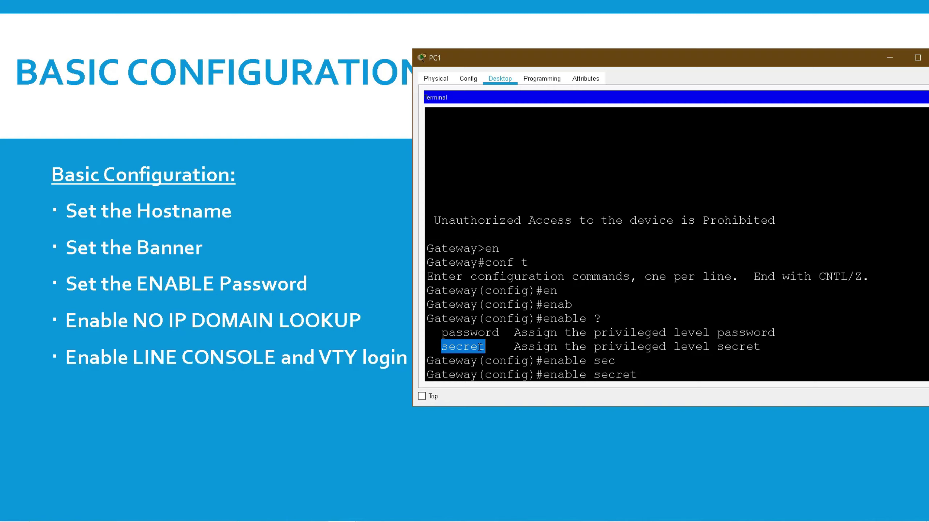
click(484, 347)
text(cisco)
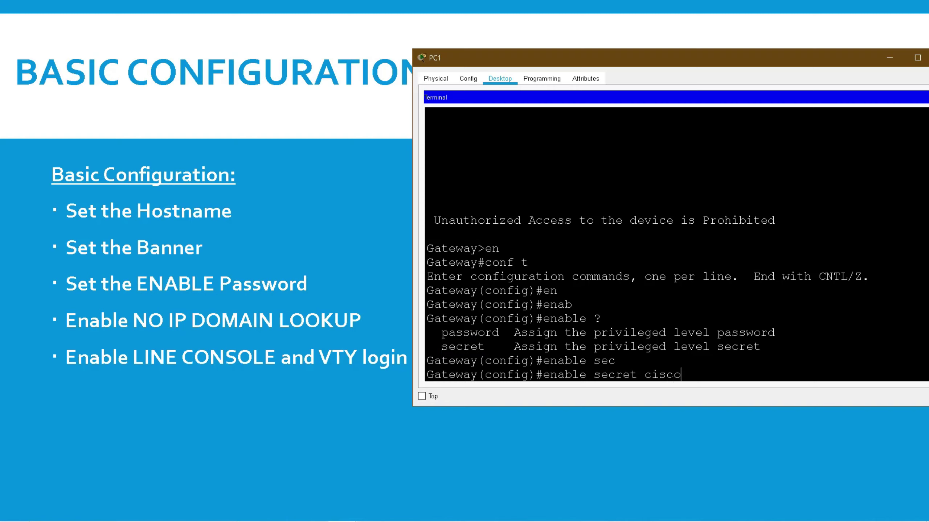
key(Return)
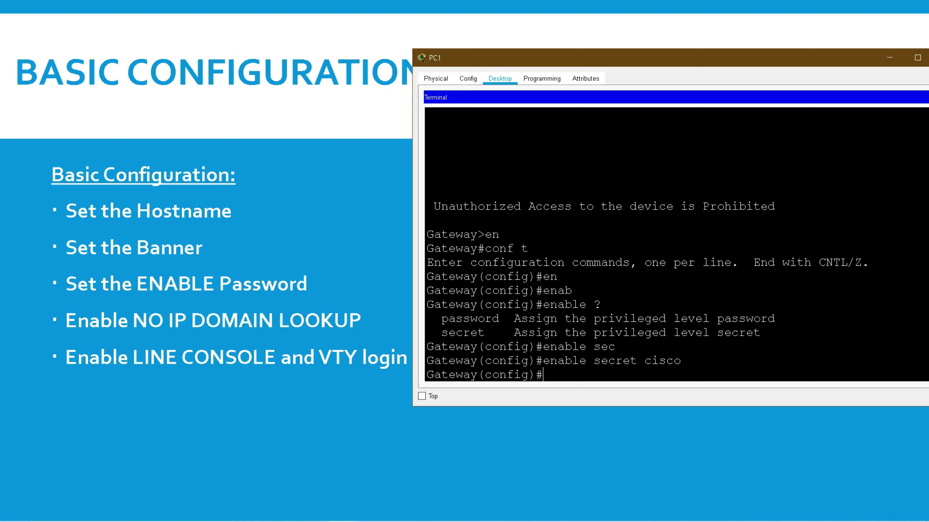
- Disable DNS lookups with no ip domain-lookup
text(no)
key(Tab)
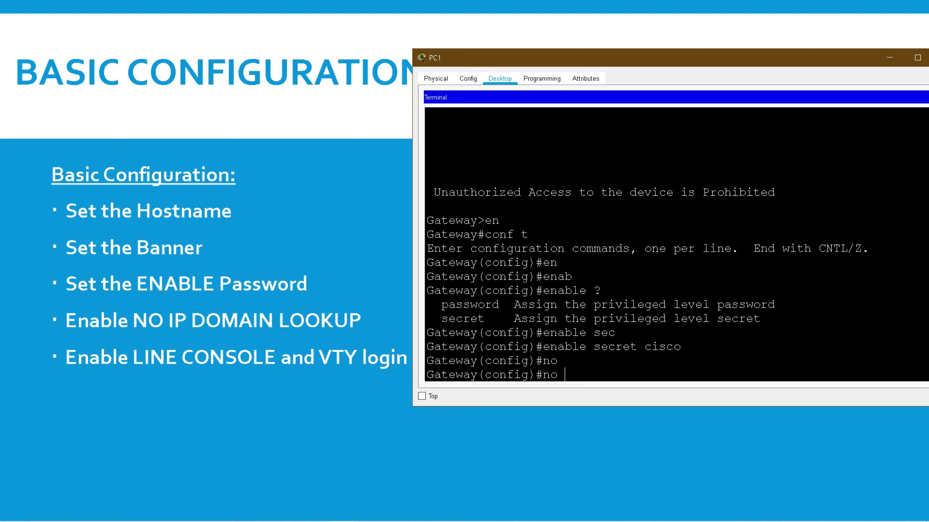
text(ip)
key(Tab)
text(do)
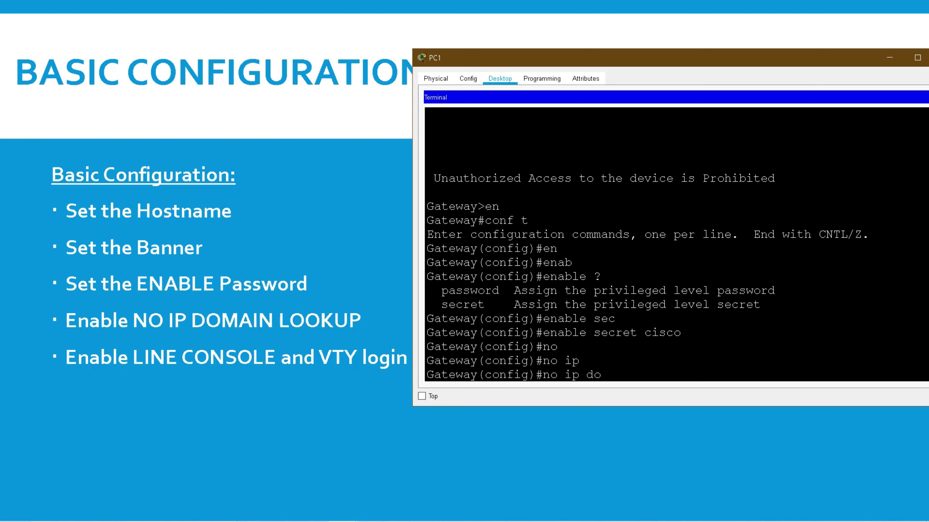
text(main)
key(Tab)
text(-lo)
key(Tab)
key(Return)
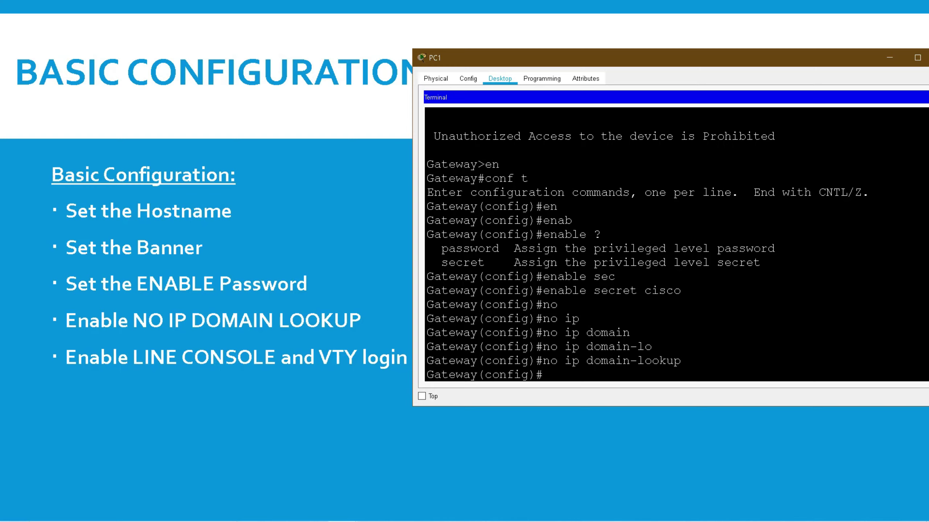
- Exit global configuration back to the privileged prompt
text(exit)
key(Return)
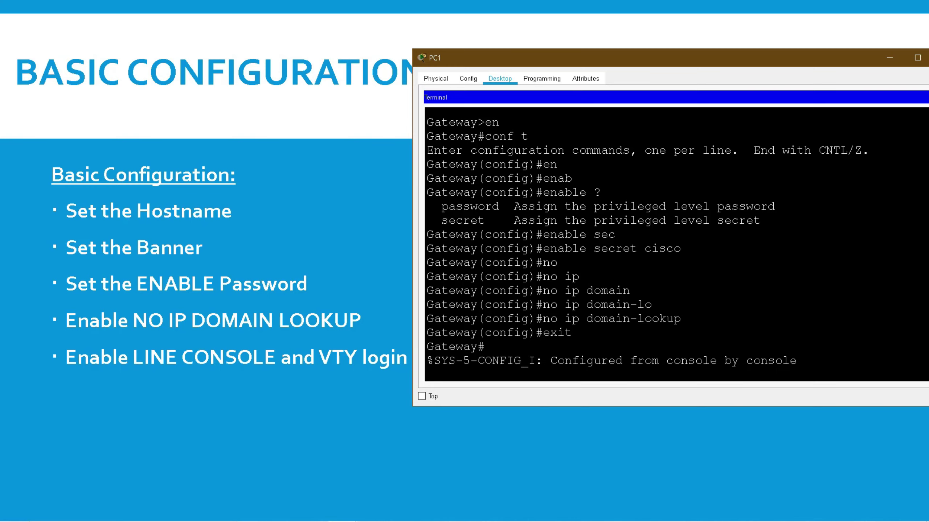
key(Return)
key(Return)
- Show the clock, noting its default Mar 1 1993 date
text(sho)
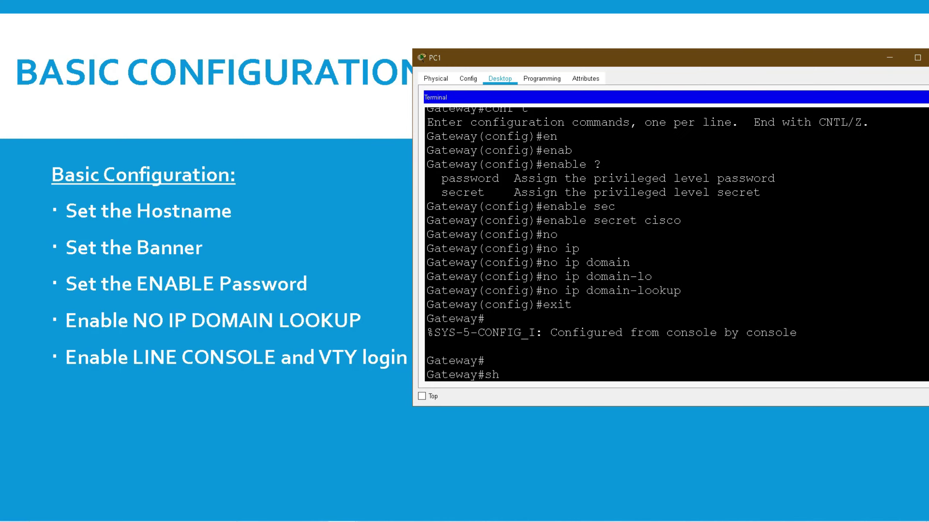
key(Tab)
text(clo)
key(Tab)
key(Return)
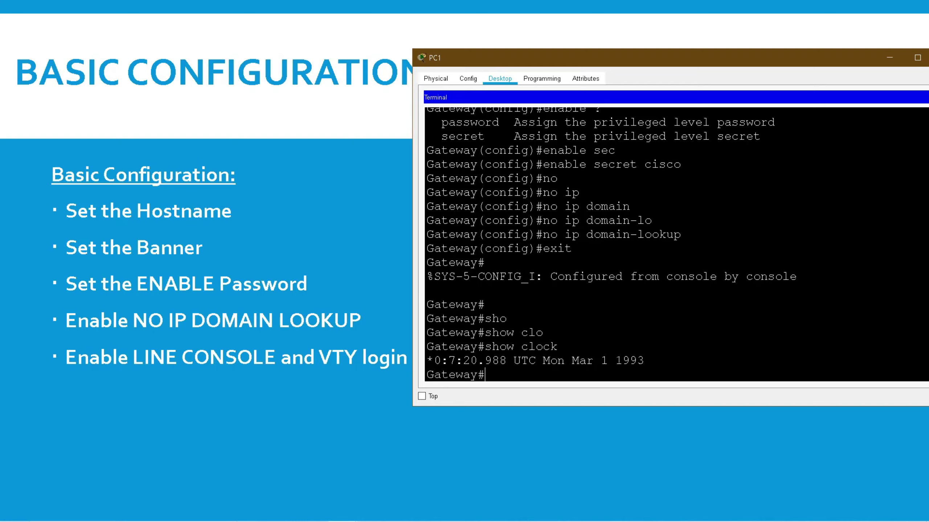
double_click(630, 360)
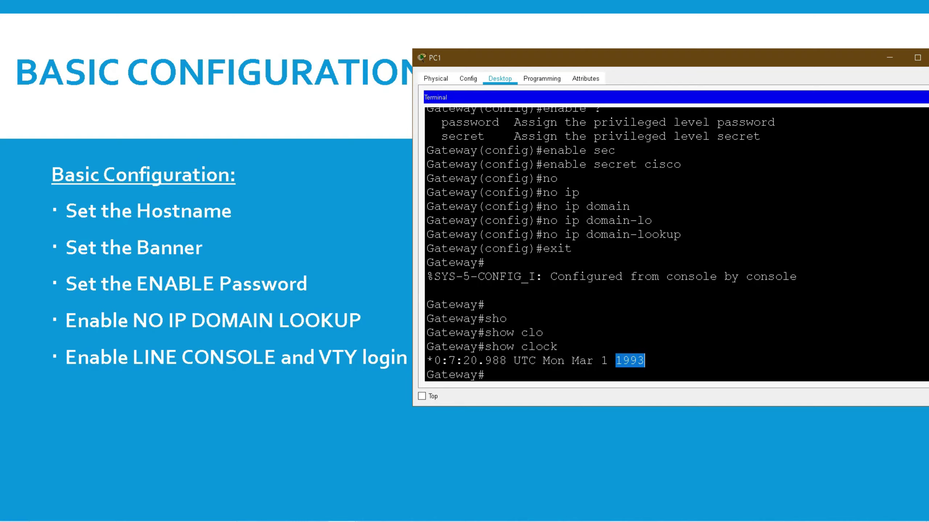
drag(572, 360, 607, 360)
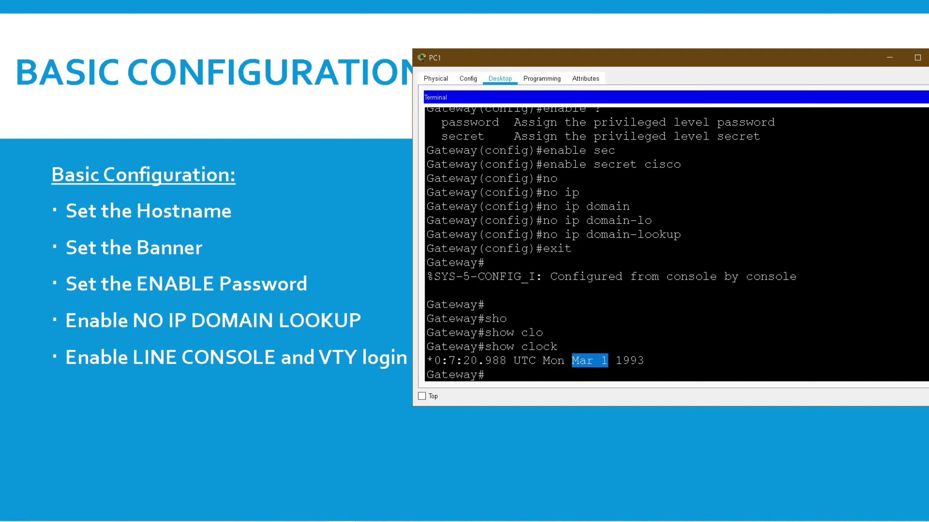
click(581, 381)
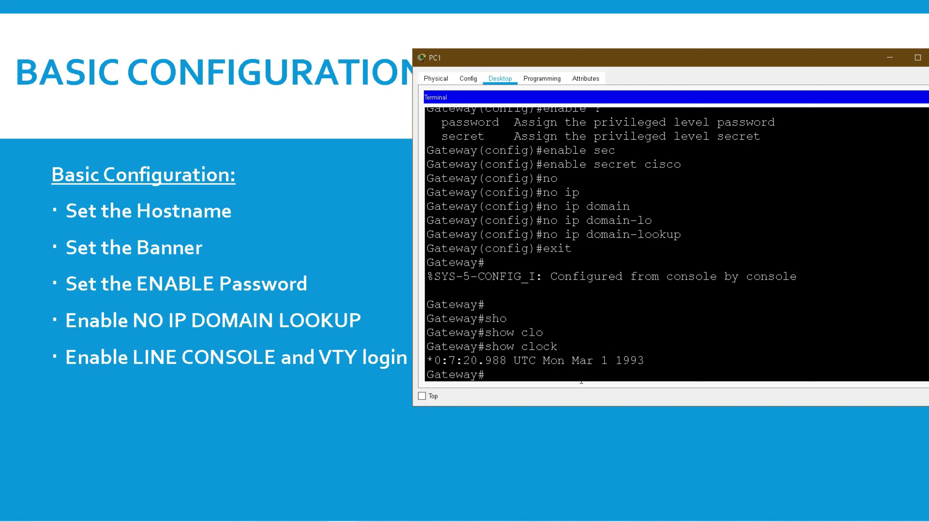
- Set the clock to 10:50:25 18 August 2020, using ? help along the way
text(clo)
key(Tab)
text(se)
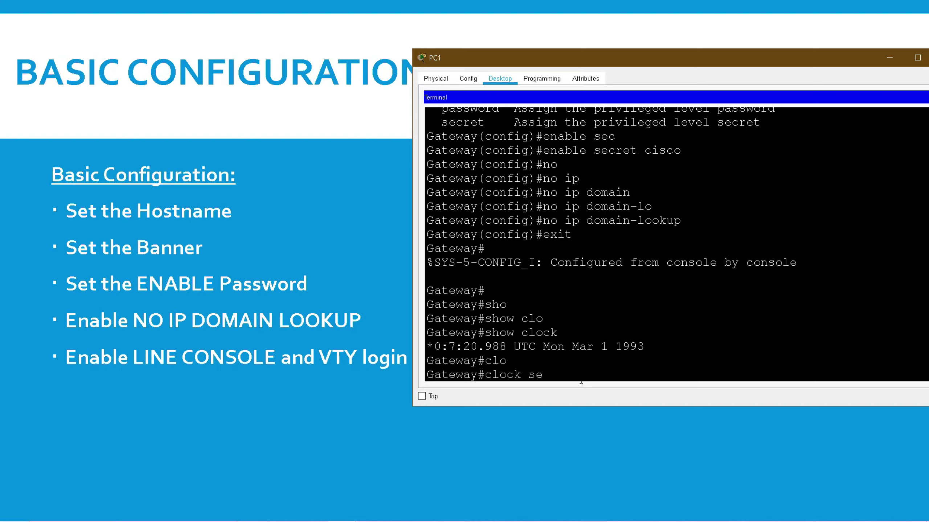
key(Tab)
text(?)
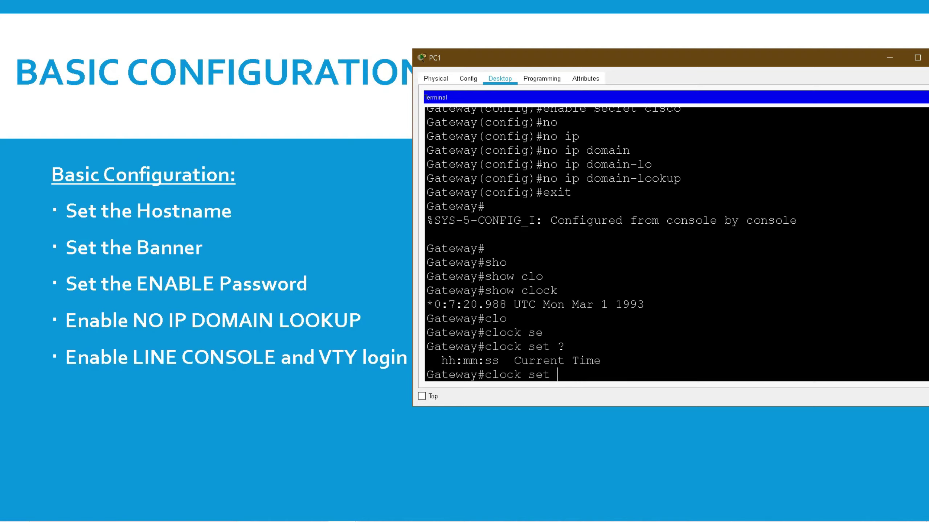
text(10:50:25 ?)
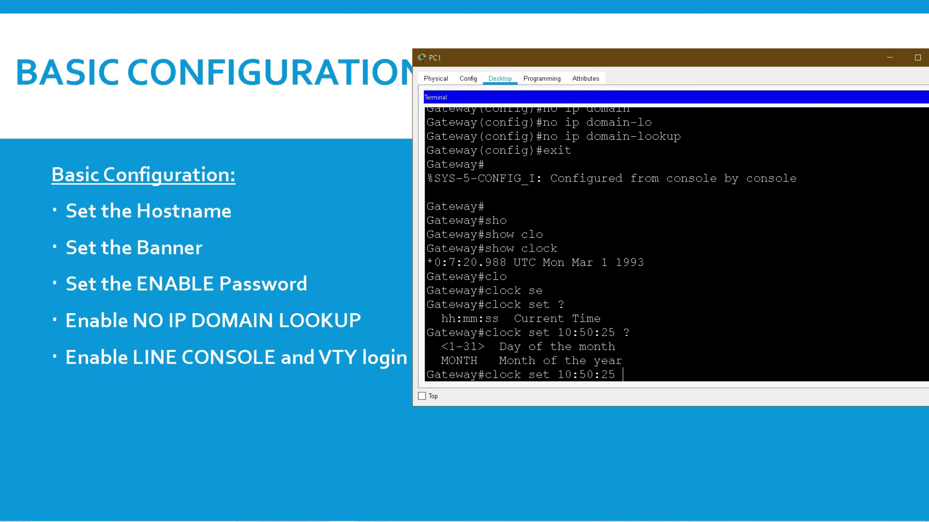
text(18 ?)
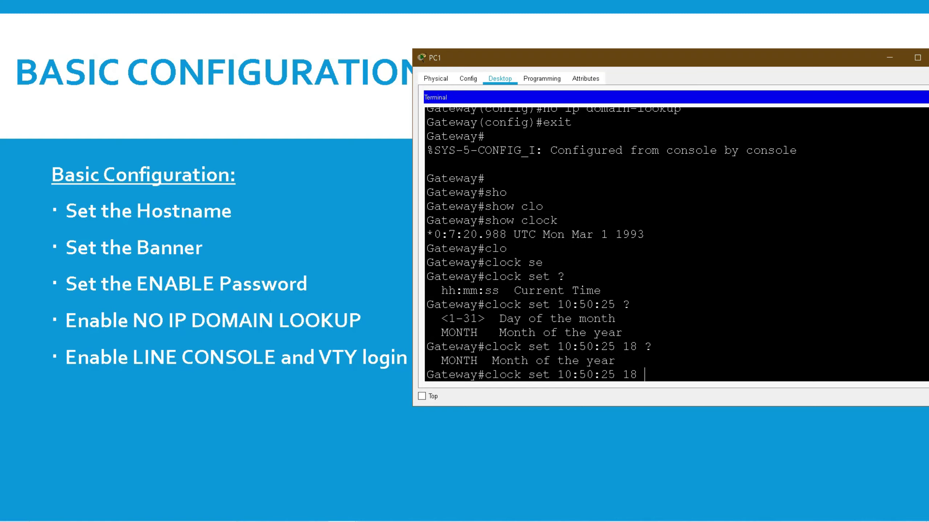
text(August ?)
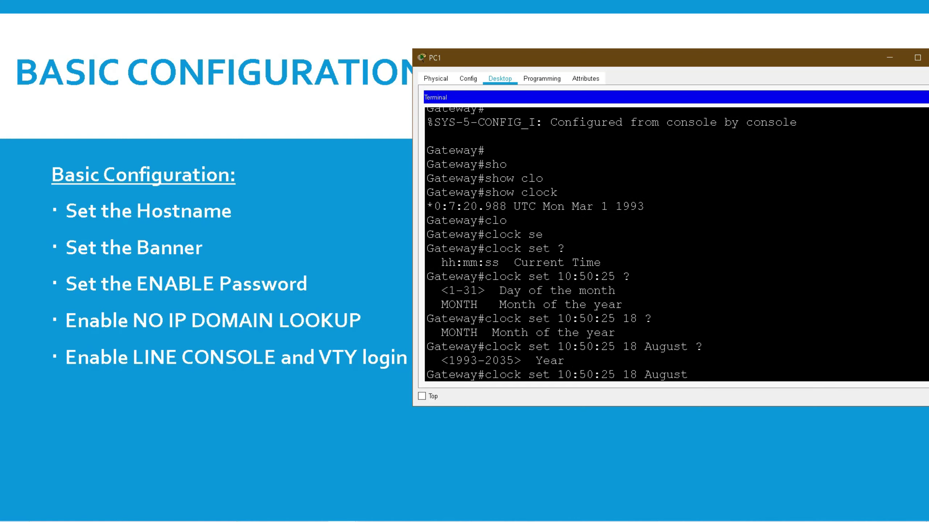
text(2020)
key(Return)
- Run show clock to confirm it reports Tue Aug 18 2020
text(sh)
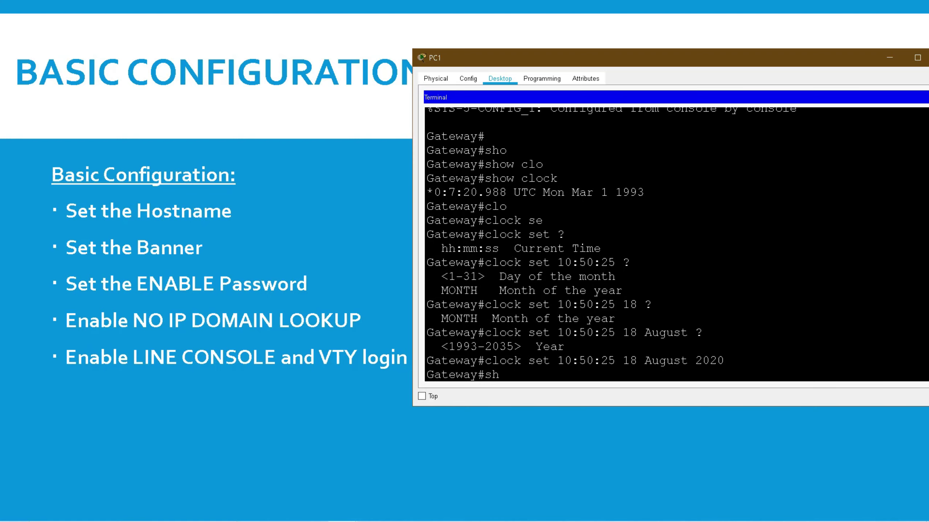
key(Tab)
text(clo)
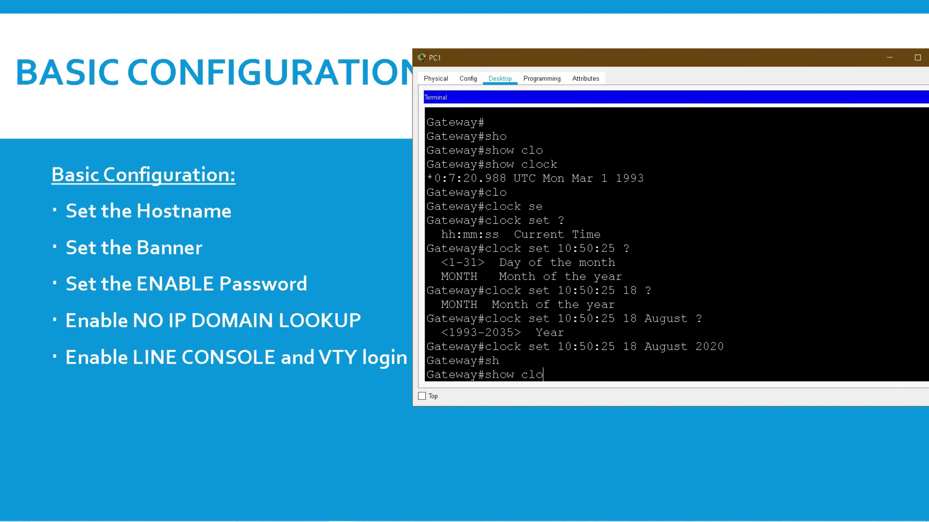
key(Tab)
key(Return)
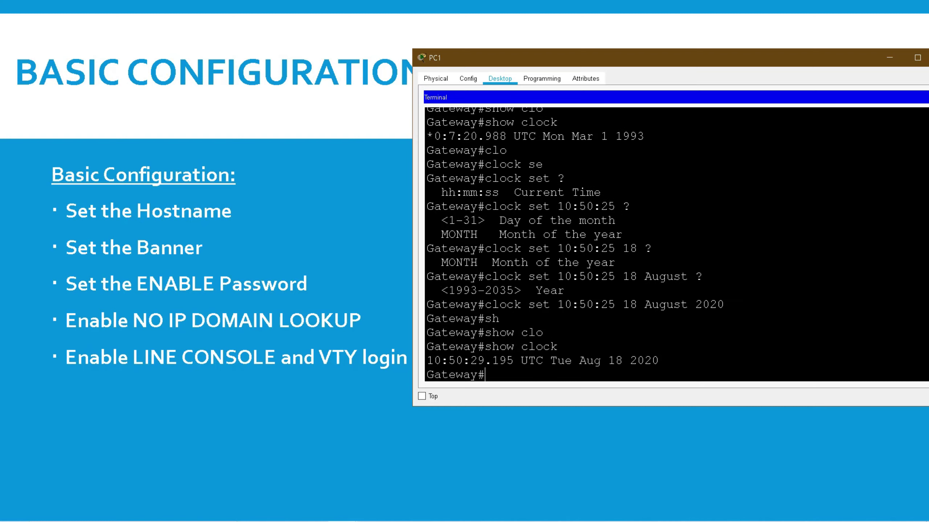
- Show running-config, pointing out hostname Gateway, the enable secret and no ip domain-lookup
text(sho)
key(Tab)
text(run)
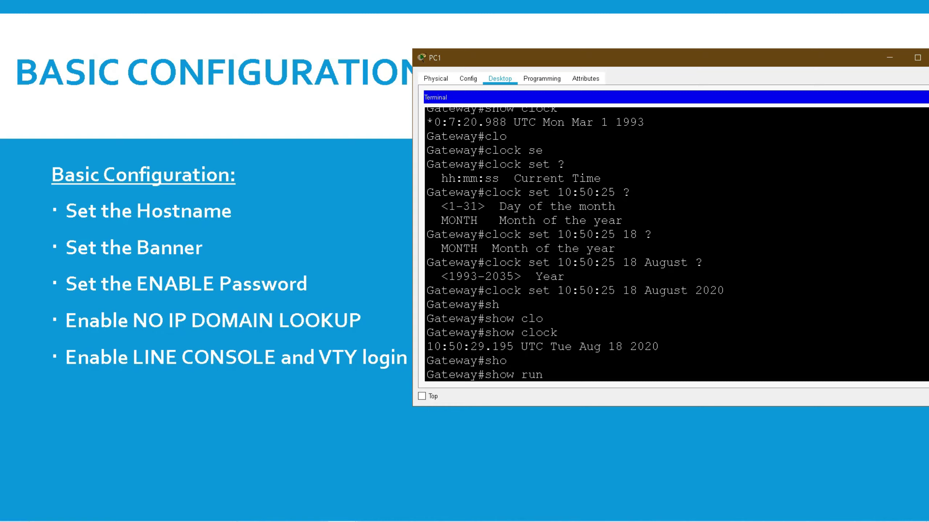
key(Tab)
key(Return)
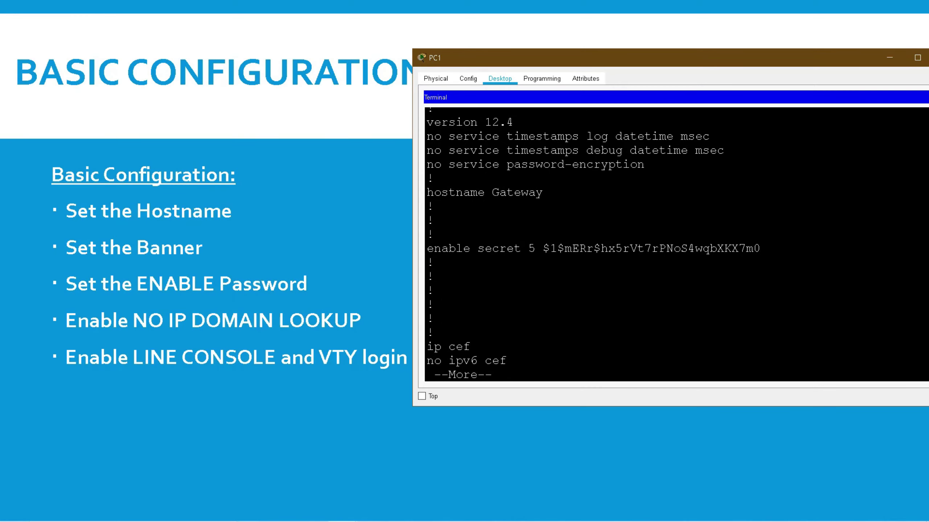
drag(492, 193, 543, 192)
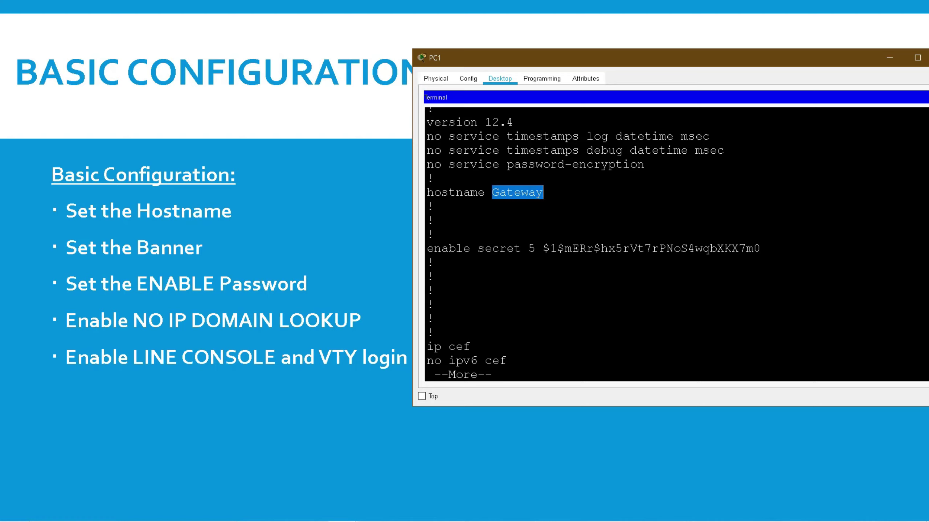
drag(478, 248, 760, 248)
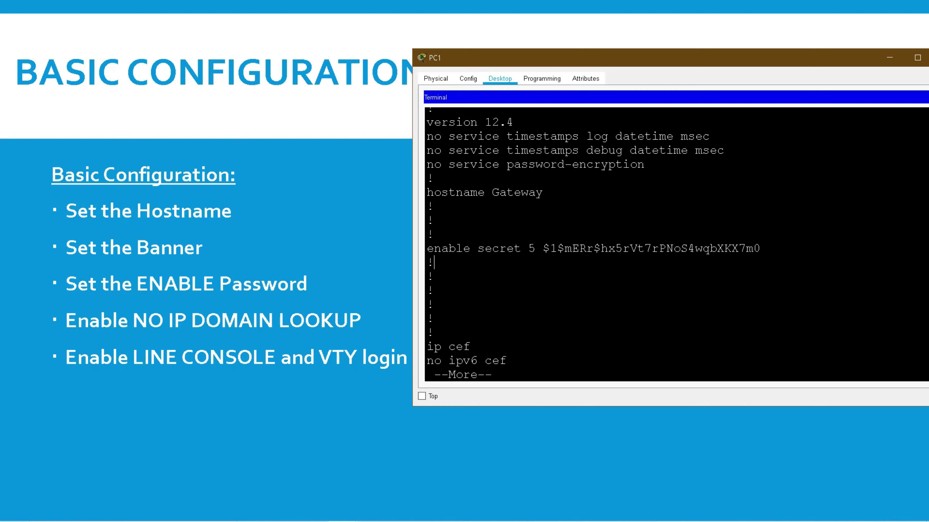
key(Return)
key(Return)
key(Return)
key(Return)
key(Return)
key(Return)
key(Return)
key(Return)
key(Return)
key(Return)
key(Return)
key(Return)
key(Return)
key(Return)
key(Return)
key(Return)
key(Return)
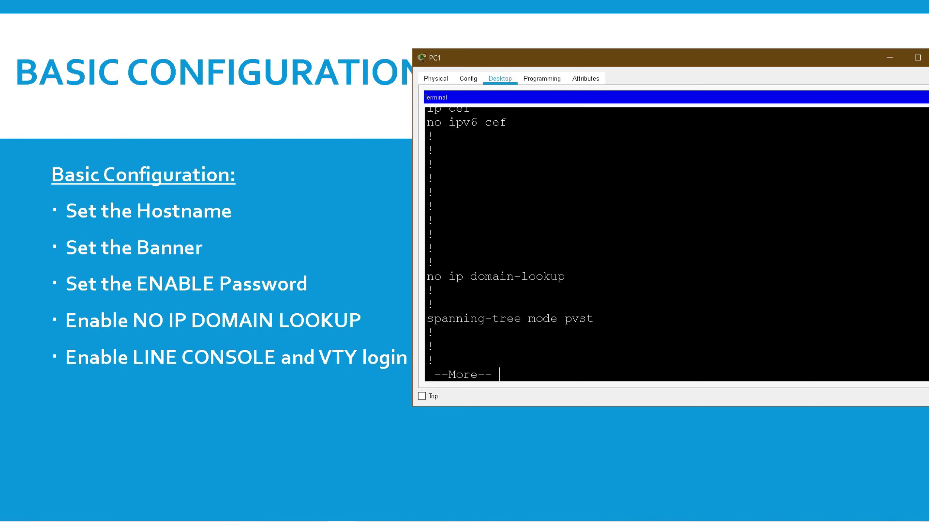
drag(566, 277, 424, 276)
click(566, 275)
- Page through the rest, pointing out the banner, console line and line vty 0 4
key(Return)
key(Return)
key(Return)
key(Return)
key(Return)
key(Return)
key(Return)
key(Return)
key(Return)
key(Return)
key(Return)
key(Return)
key(Return)
key(Return)
key(Return)
key(Return)
key(Return)
key(Return)
key(Return)
key(Return)
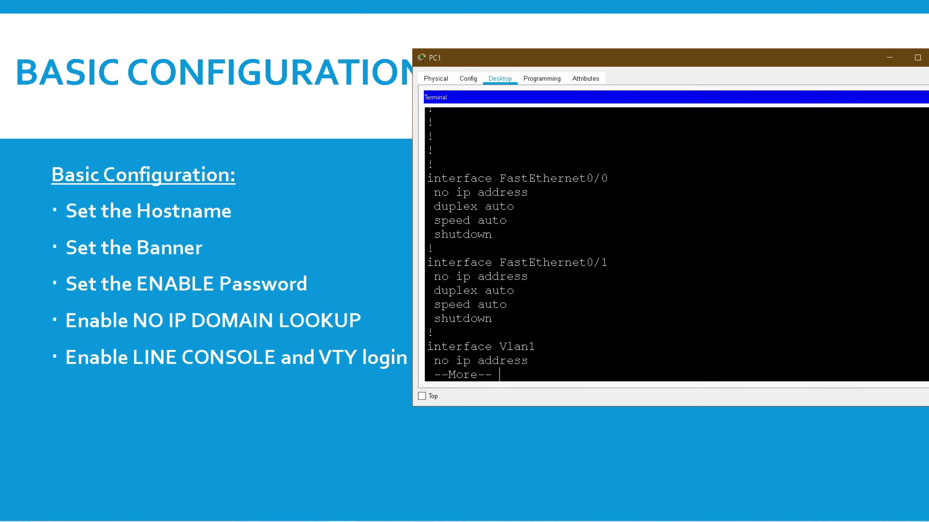
key(Return)
key(Return)
key(Return)
key(Return)
key(Return)
key(Return)
key(Return)
key(Return)
key(Return)
key(Return)
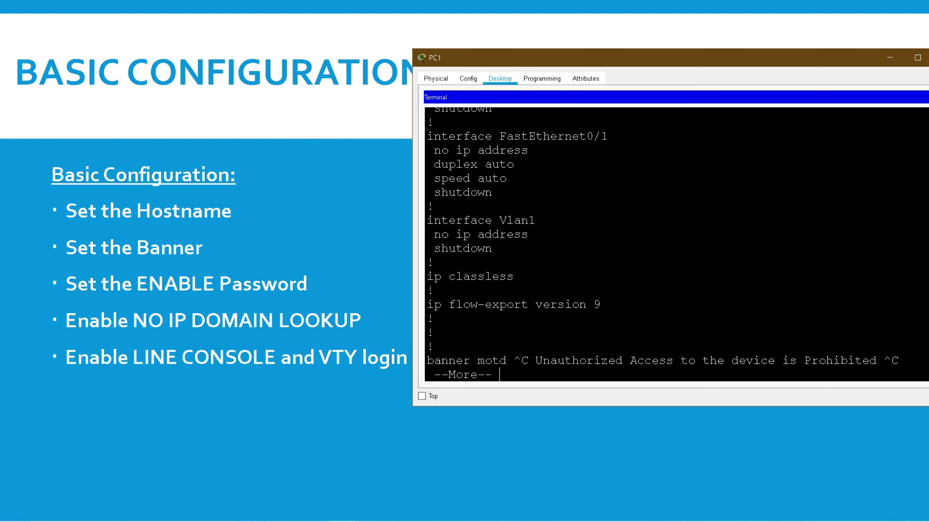
key(Return)
key(Return)
key(Return)
key(Return)
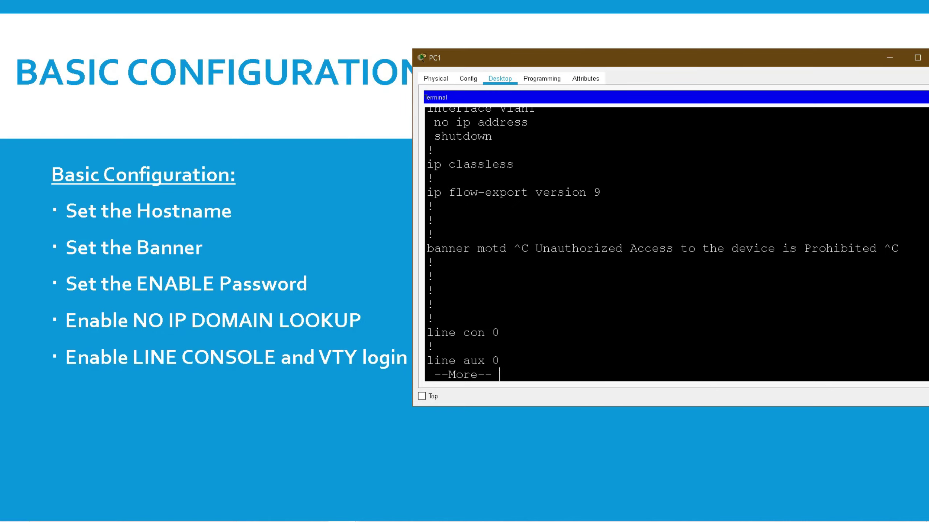
drag(535, 248, 876, 248)
click(434, 263)
key(Return)
key(Return)
key(Return)
key(Return)
key(Return)
key(Return)
key(Return)
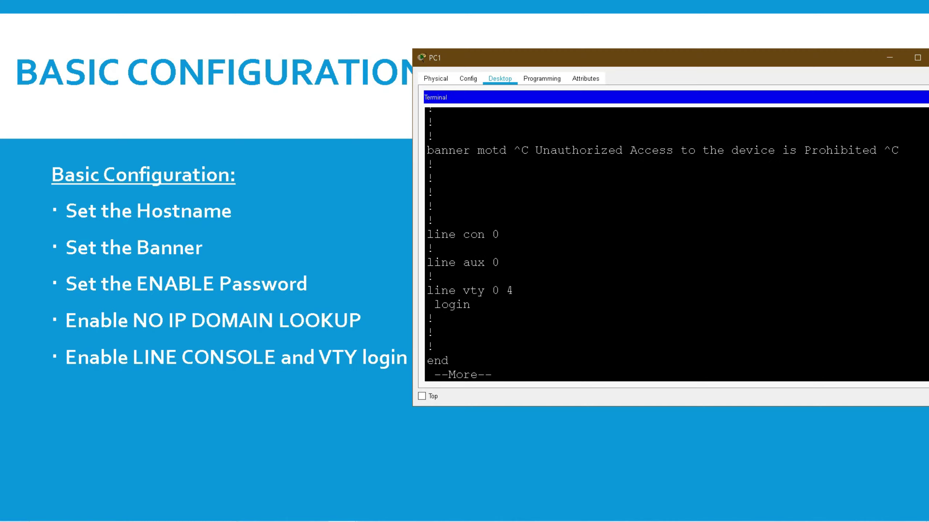
double_click(474, 234)
drag(470, 290, 508, 291)
click(434, 333)
key(Return)
key(Return)
key(Return)
key(Return)
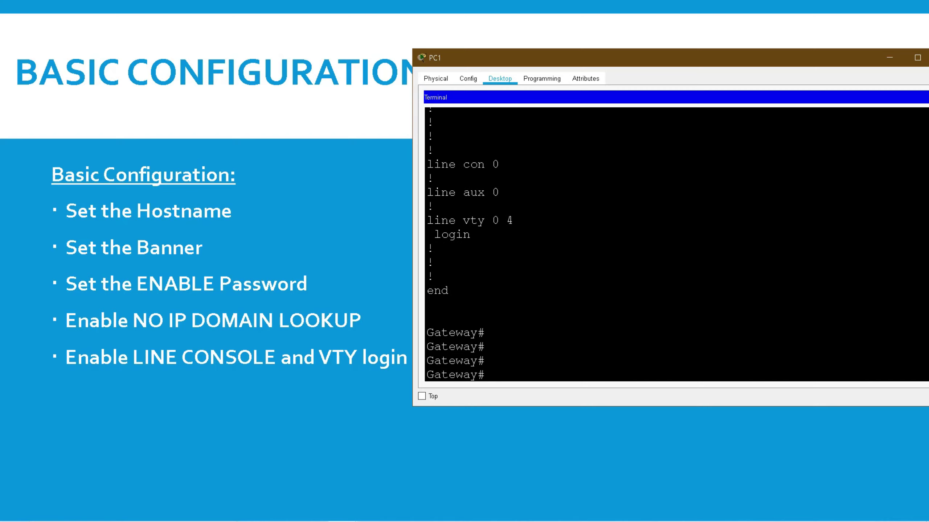
- Run show startup-config and see that no startup-config exists yet
text(sho)
key(Tab)
text(star)
key(Tab)
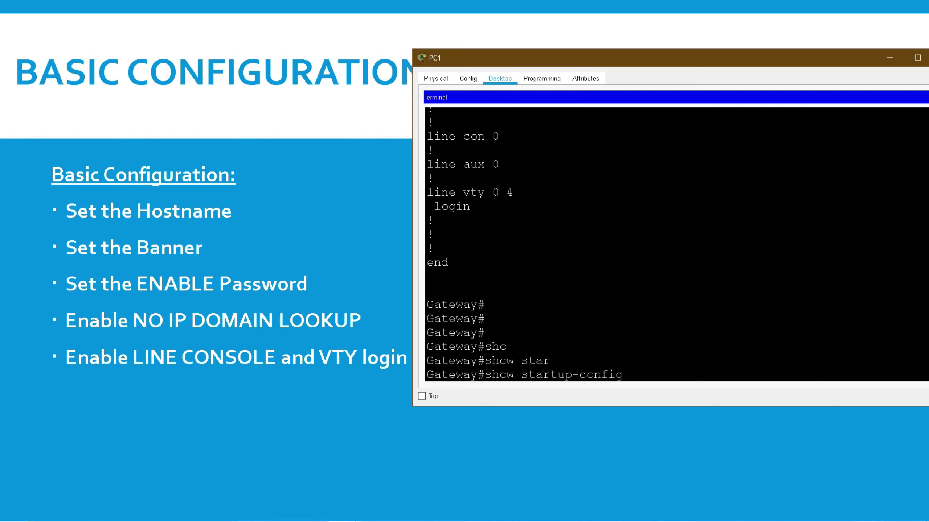
key(Return)
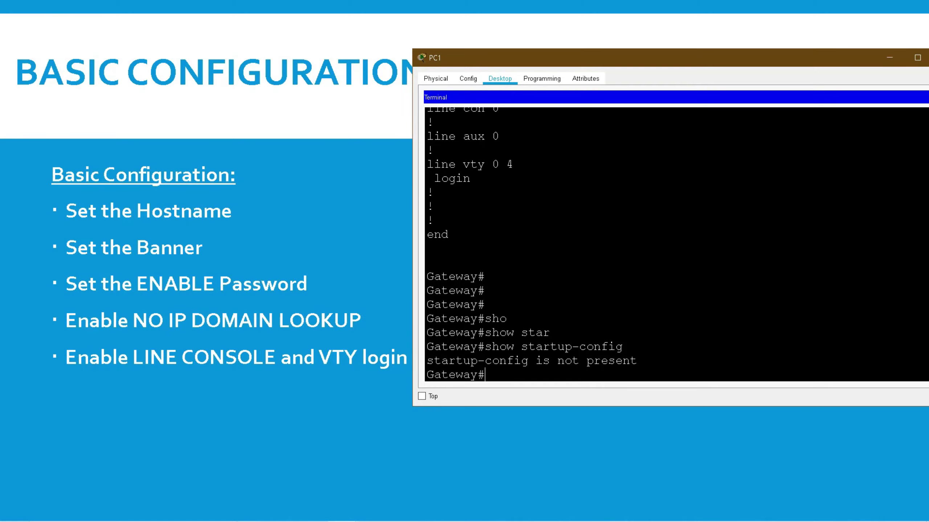
- Type copy running-config startup-config without running it yet
text(cop)
key(Tab)
text(run)
key(Tab)
text(star)
key(Tab)
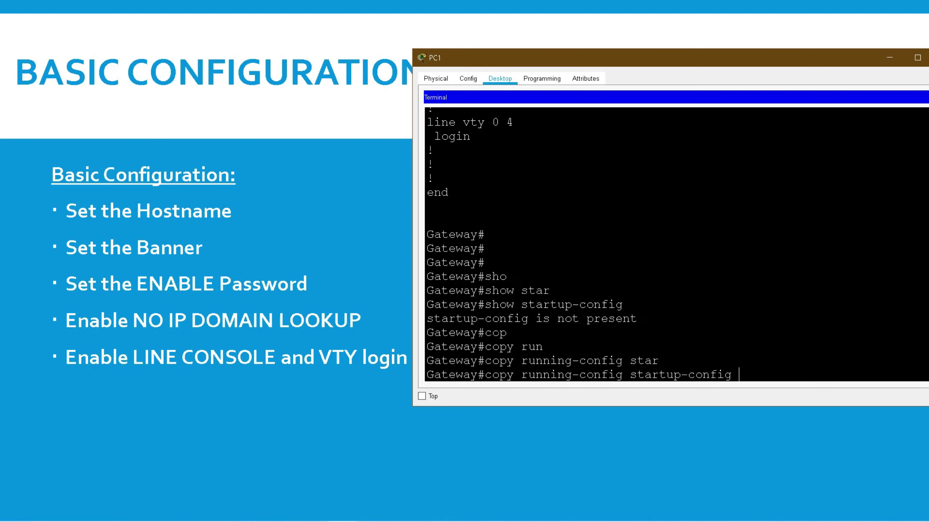
- Save the running configuration to startup-config with copy run start, then again with write
drag(521, 375, 426, 375)
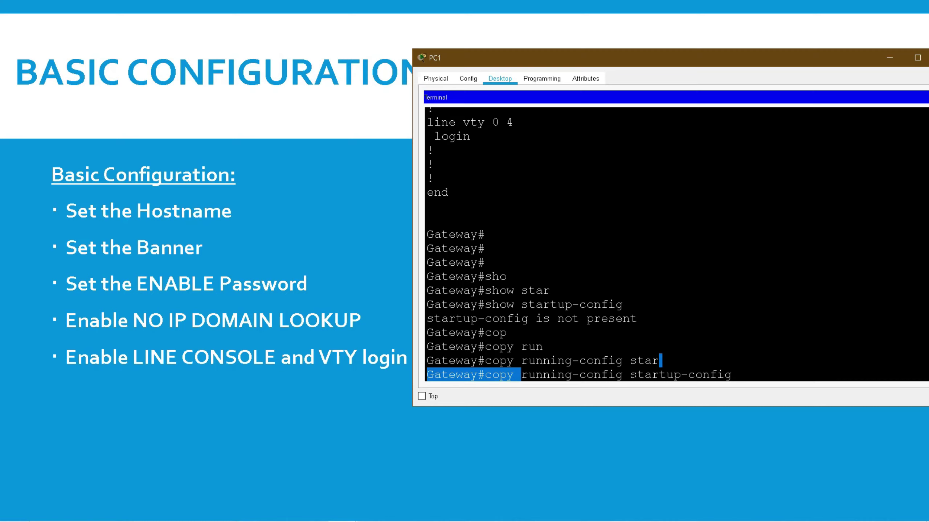
drag(630, 375, 731, 375)
key(Return)
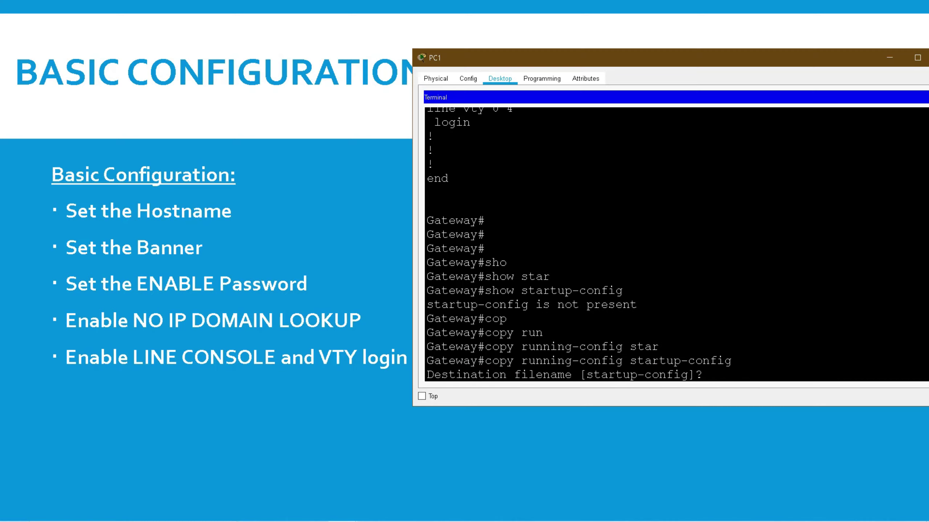
key(Return)
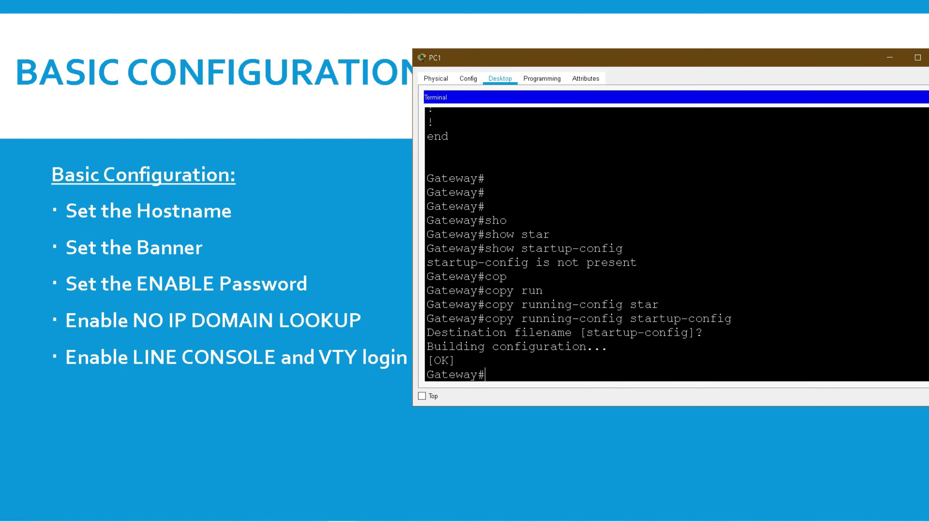
text(wri)
key(Tab)
key(Return)
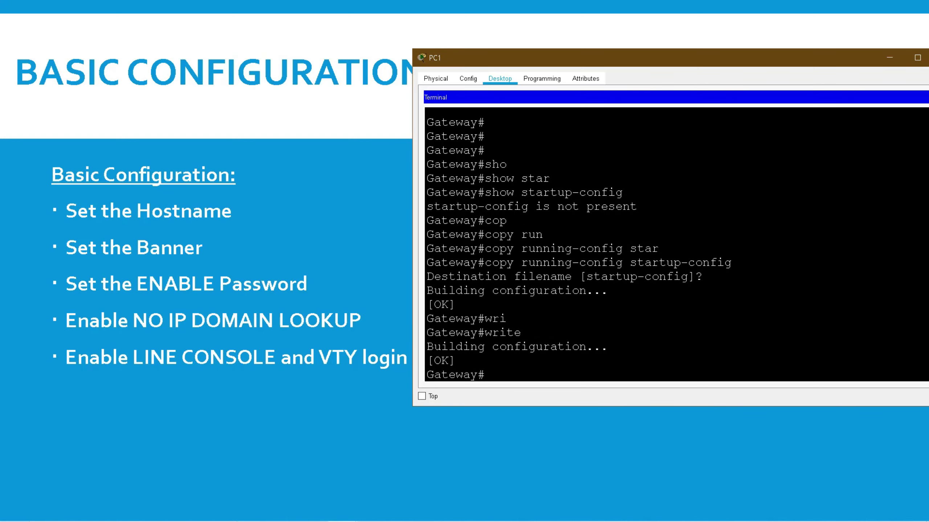
- Display the router's saved startup configuration with show startup-config
key(BackSpace)
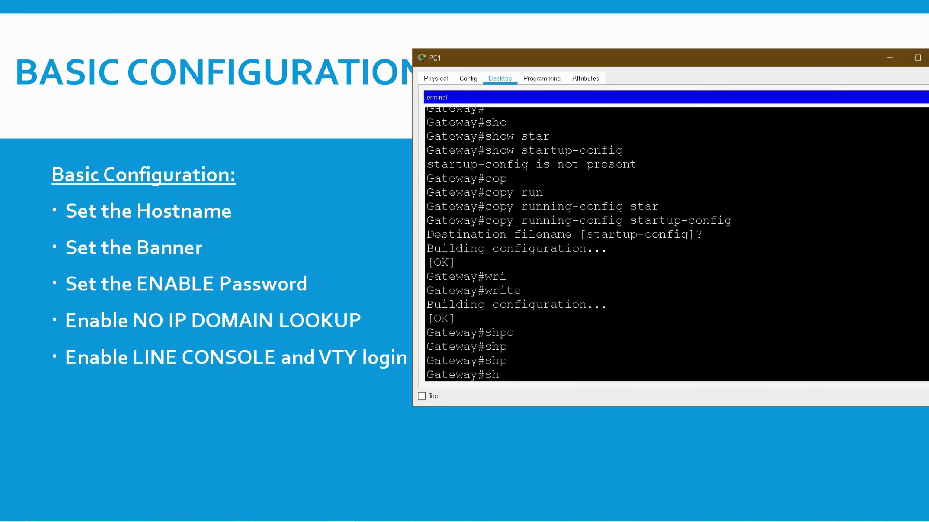
text(o)
key(Tab)
text(st)
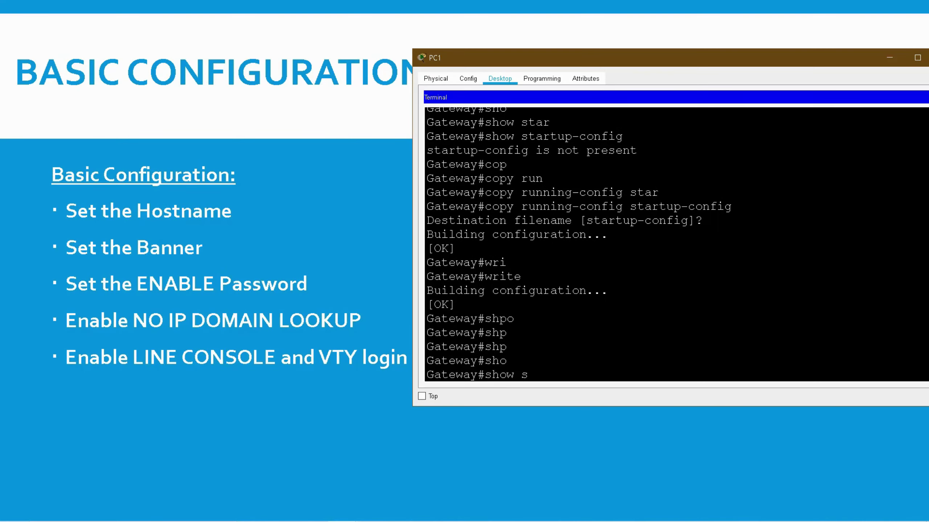
key(Tab)
text(ar)
key(Tab)
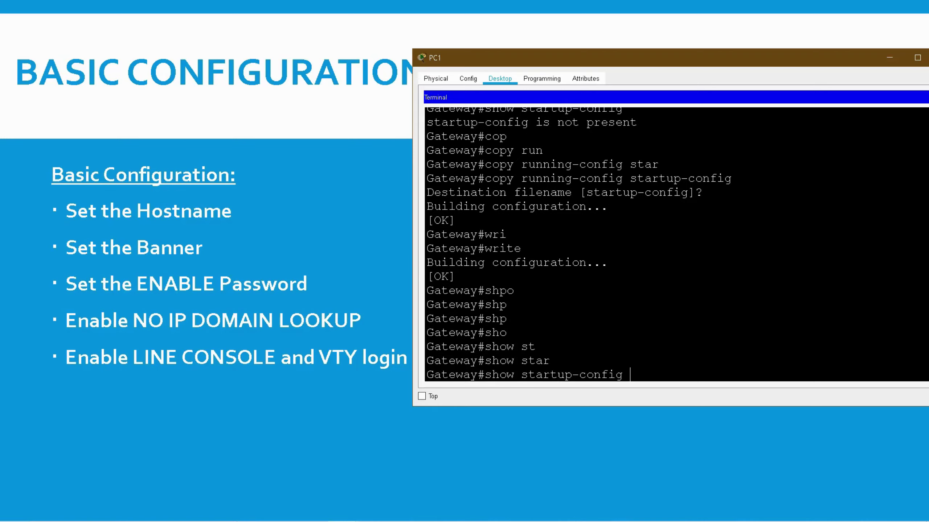
key(Return)
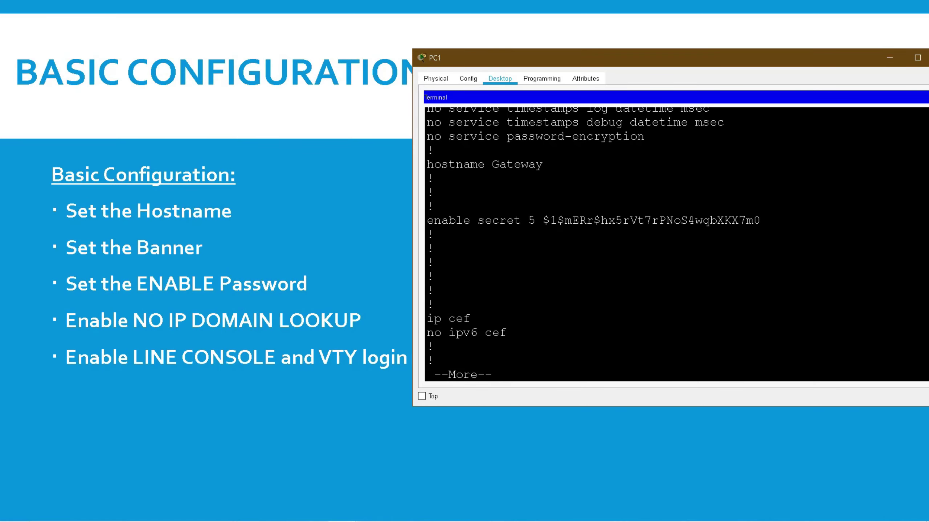
- Review the startup-config for hostname Gateway and the enable secret, then enter global configuration mode
scroll(594, 243, up, 2)
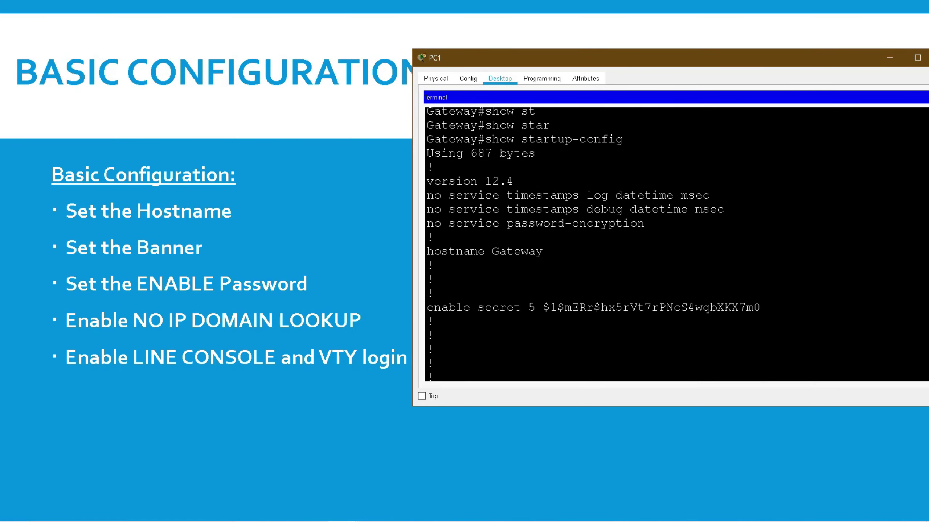
drag(514, 139, 593, 139)
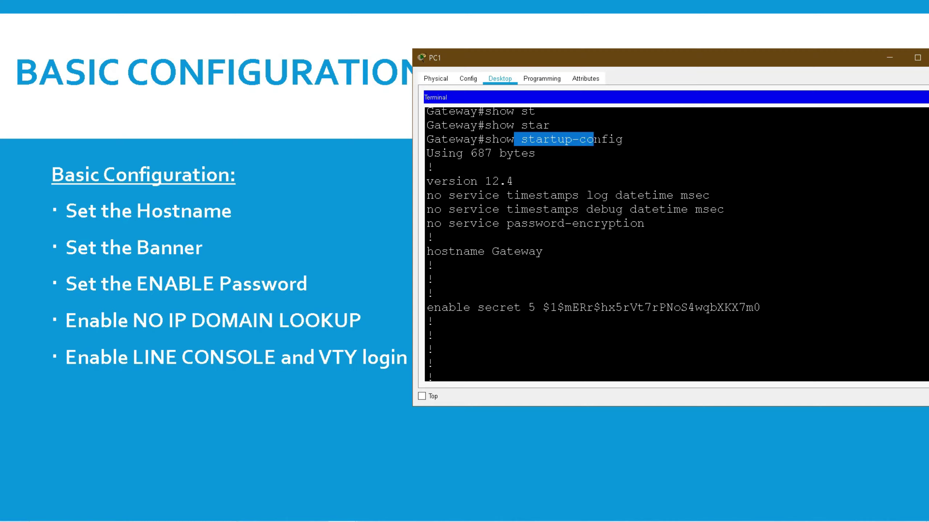
drag(507, 153, 535, 153)
drag(521, 223, 587, 223)
scroll(586, 223, down, 2)
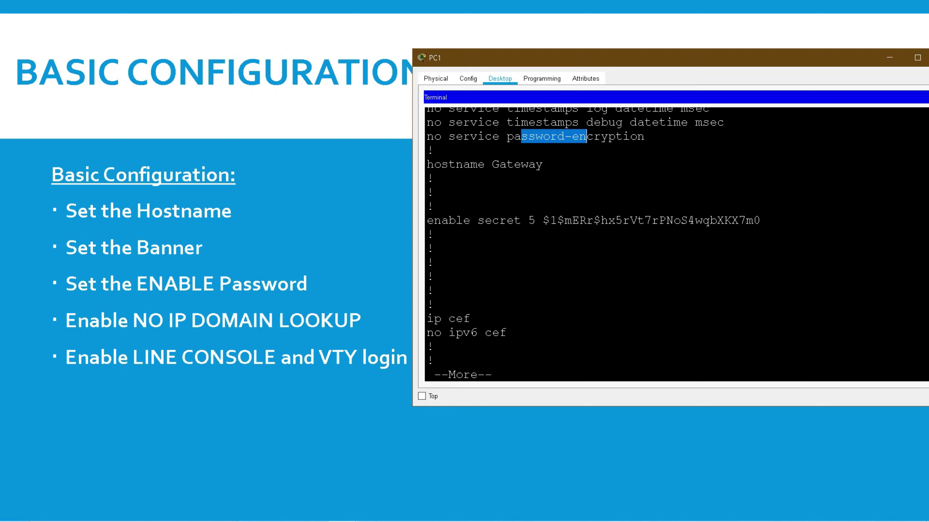
text(q)
text(conf t)
key(Return)
key(Return)
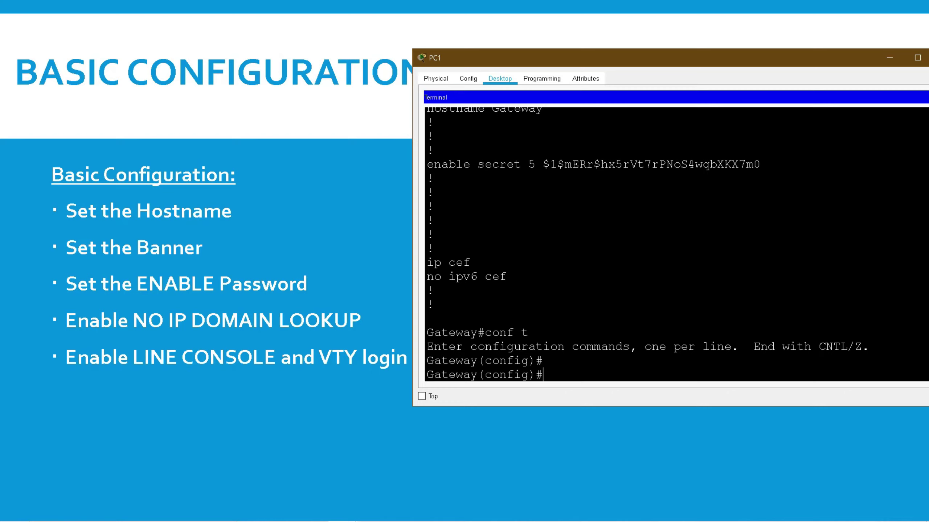
- Exit configuration mode, end the console session, and start a new one
text(exit)
key(Return)
text(exit)
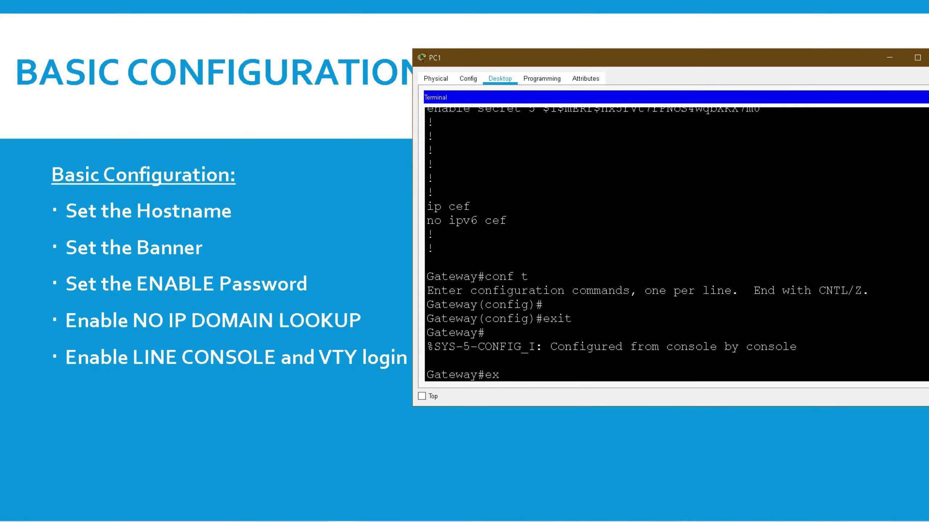
key(Return)
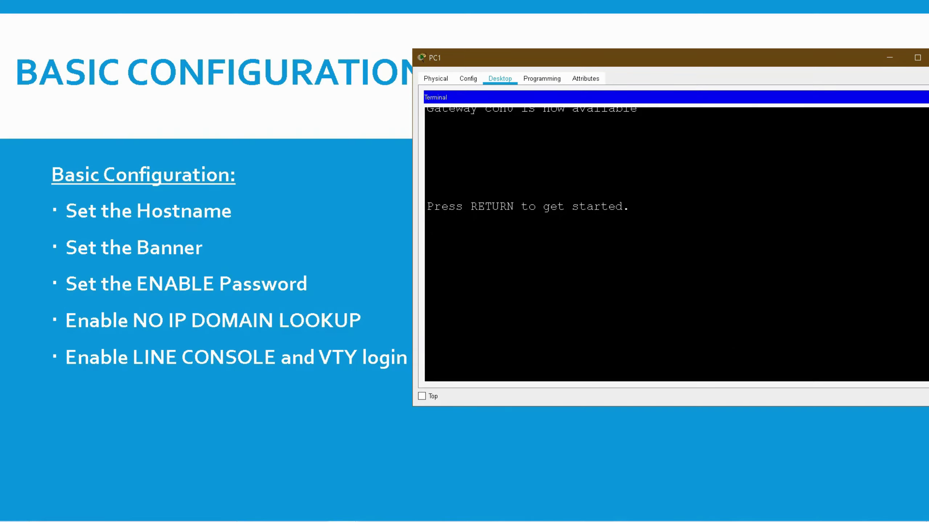
key(Return)
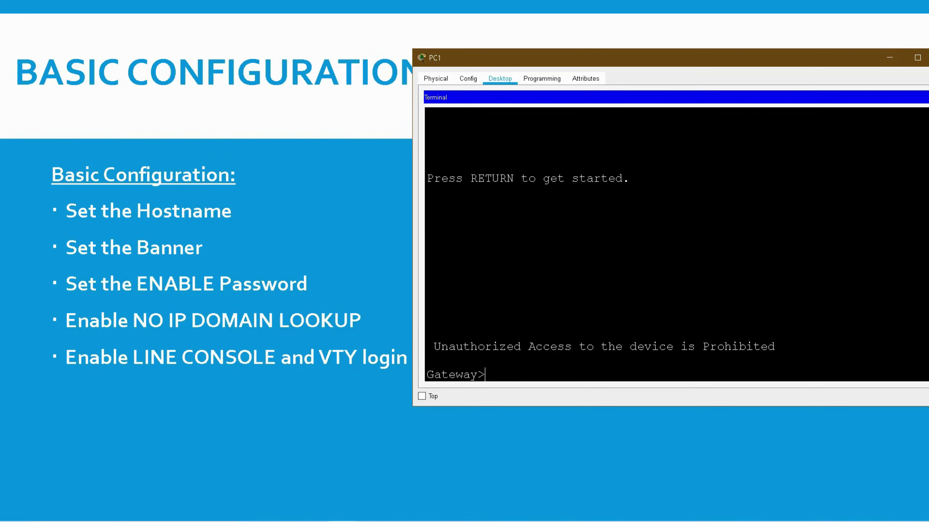
- Check the banner, enter privileged mode with the enable secret, and reenter conf t
scroll(677, 244, up, 6)
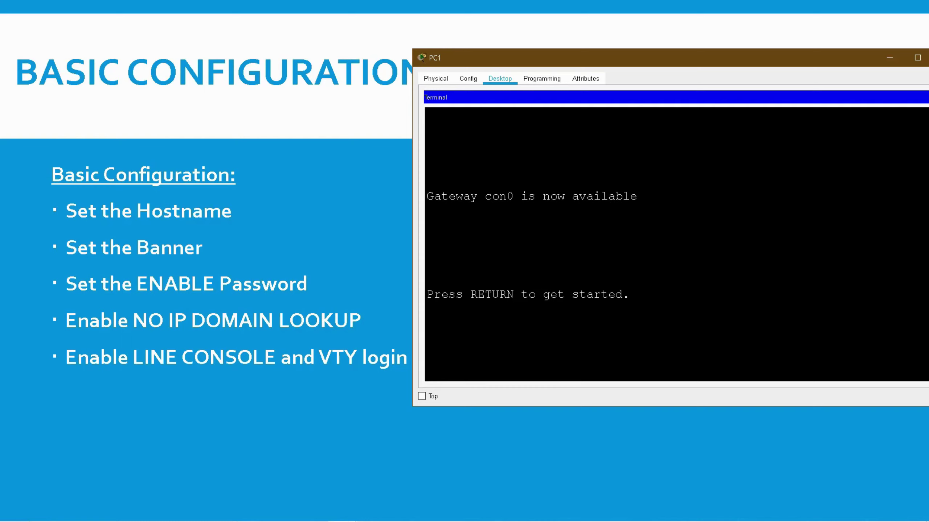
scroll(676, 243, up, 4)
scroll(676, 243, down, 8)
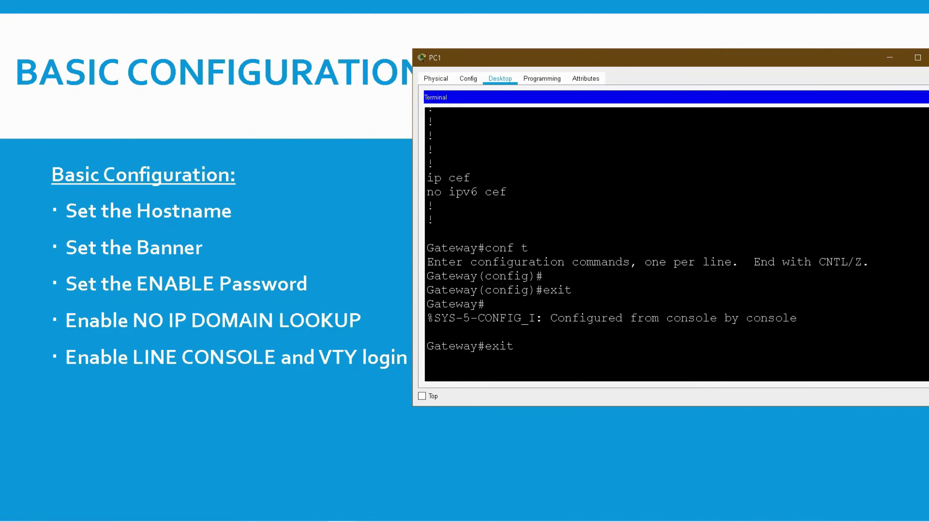
key(Return)
text(en)
key(Tab)
key(Return)
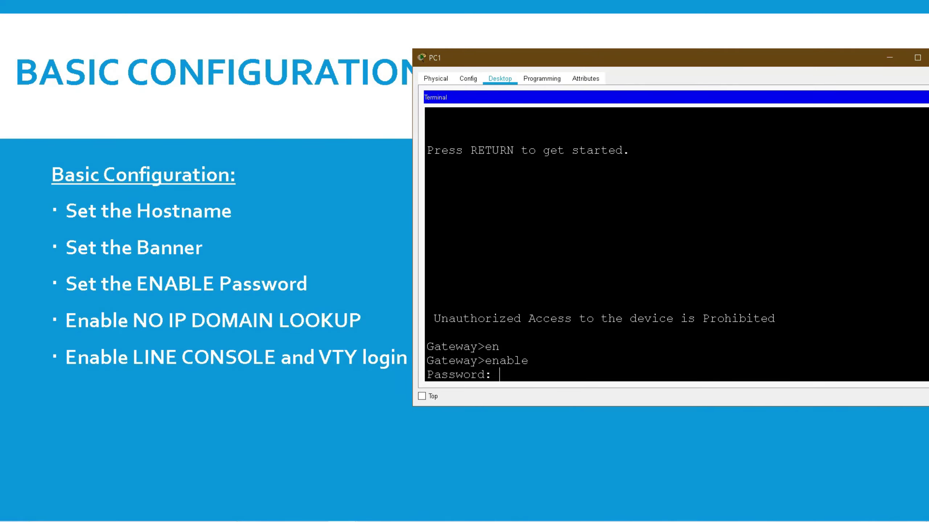
key(Return)
text(conf t)
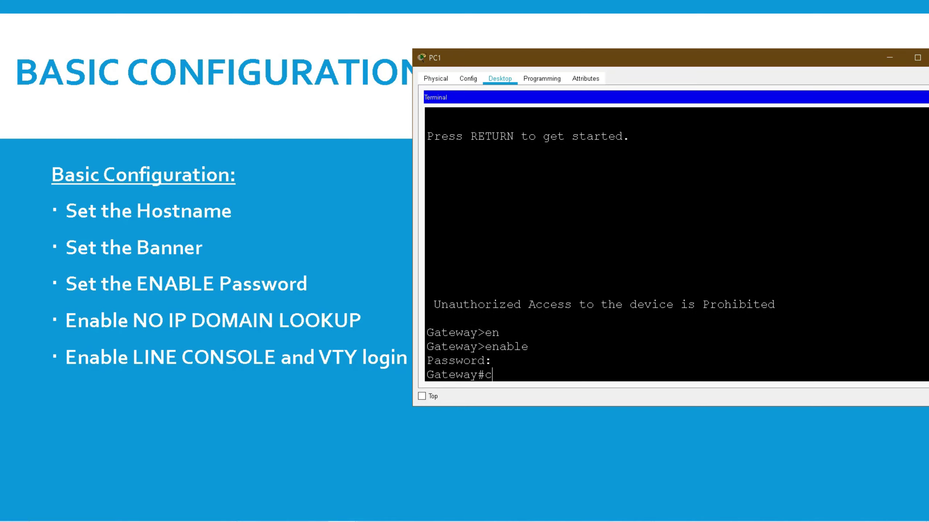
key(Return)
key(Return)
- Give console line 0 a password and require login
text(line con)
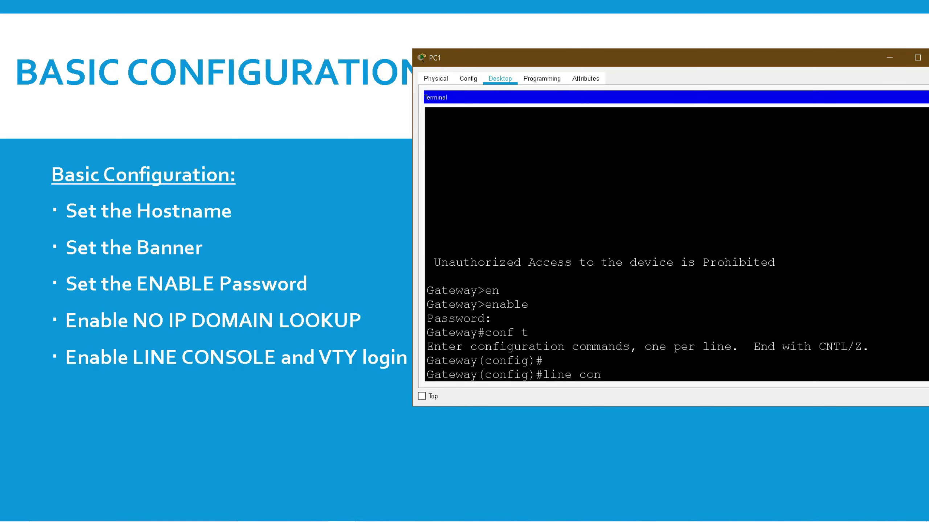
key(Tab)
text(?)
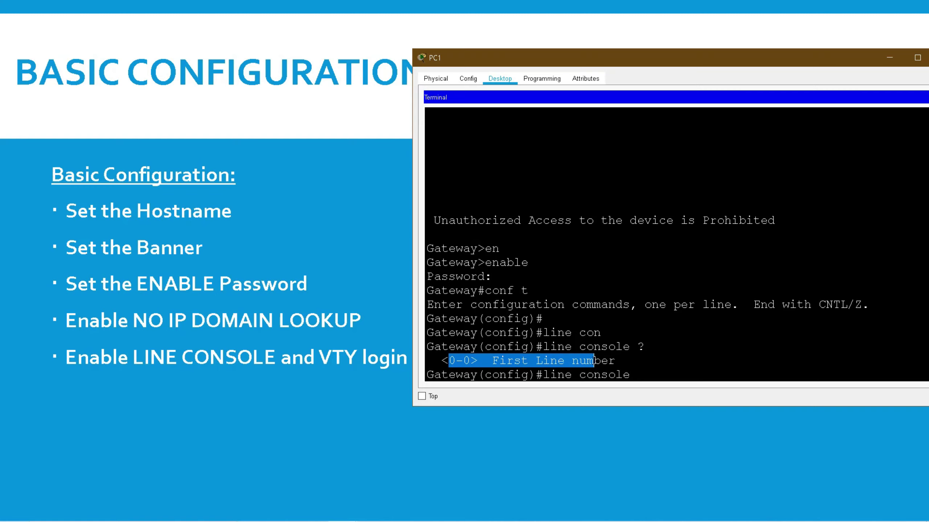
text(0)
key(Return)
text(pass)
key(Tab)
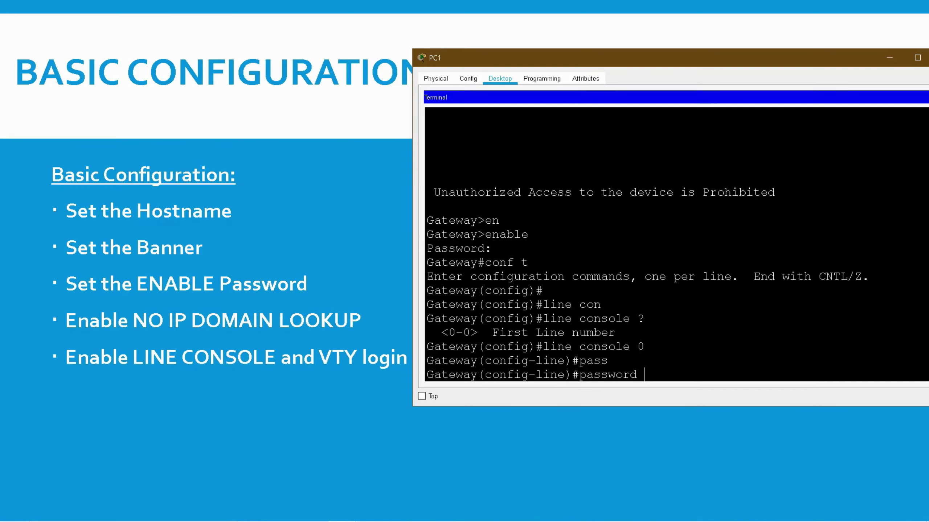
text(ccna)
key(Return)
text(login)
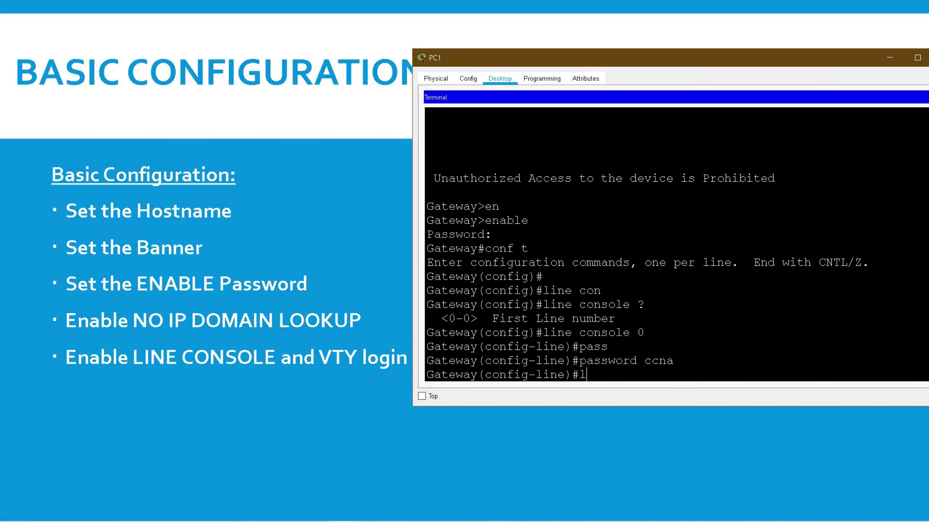
key(Return)
- Return to privileged mode and save the configuration with wr
text(end)
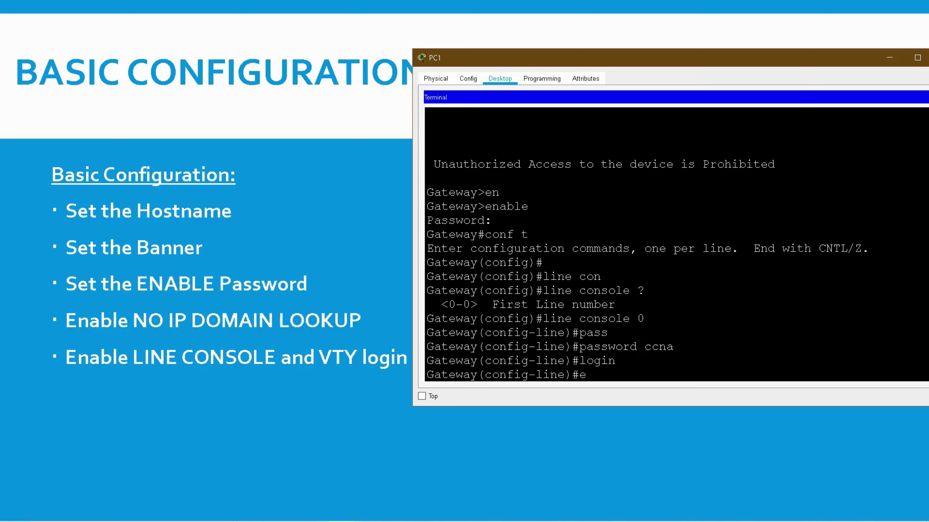
key(Return)
text(wr)
key(Return)
key(Return)
- Log out, reconnect, and pass User Access Verification with the console password to reach Gateway>
text(exit)
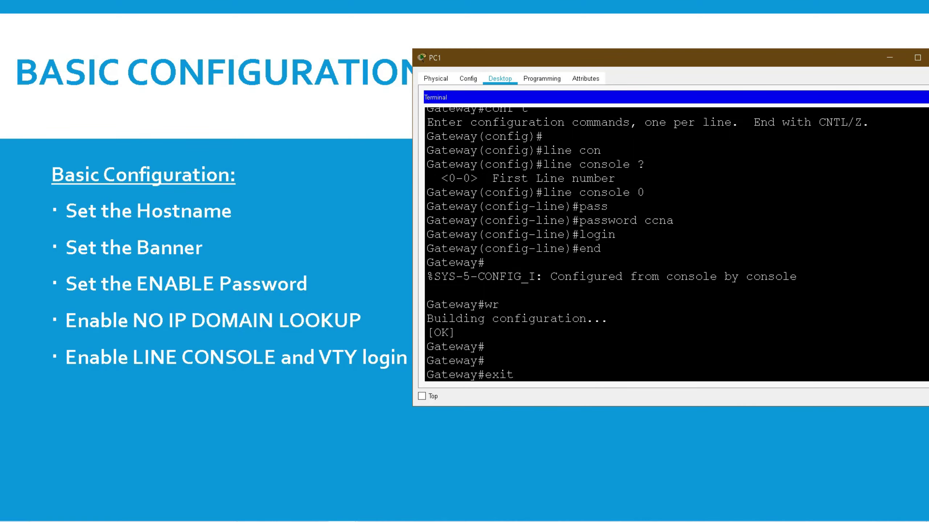
key(Return)
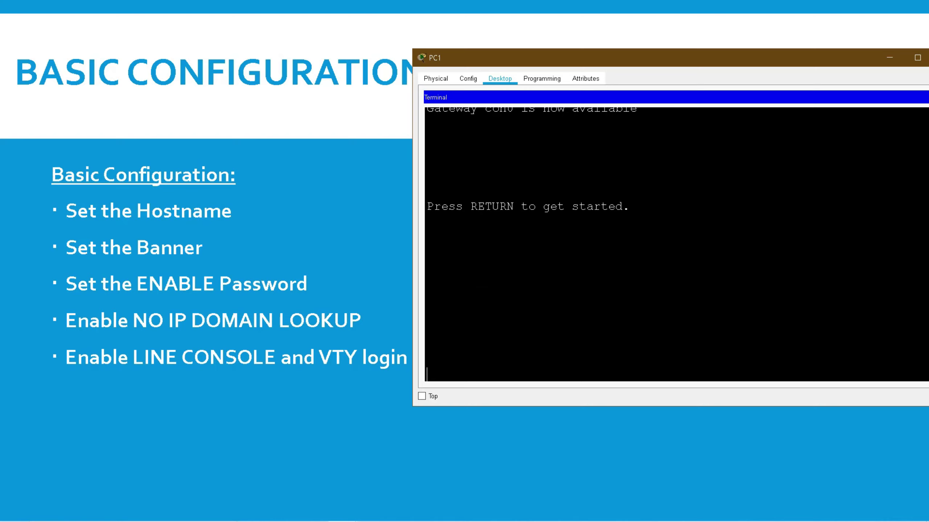
key(Return)
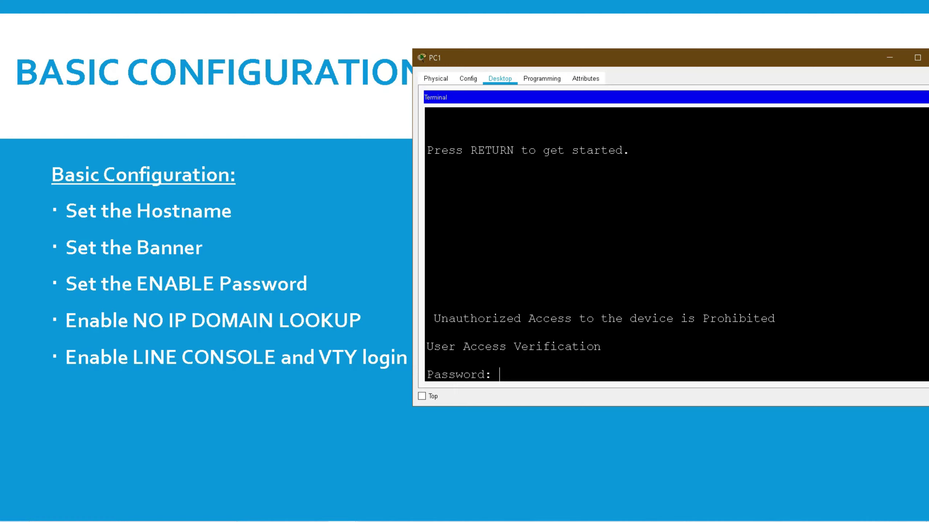
key(Return)
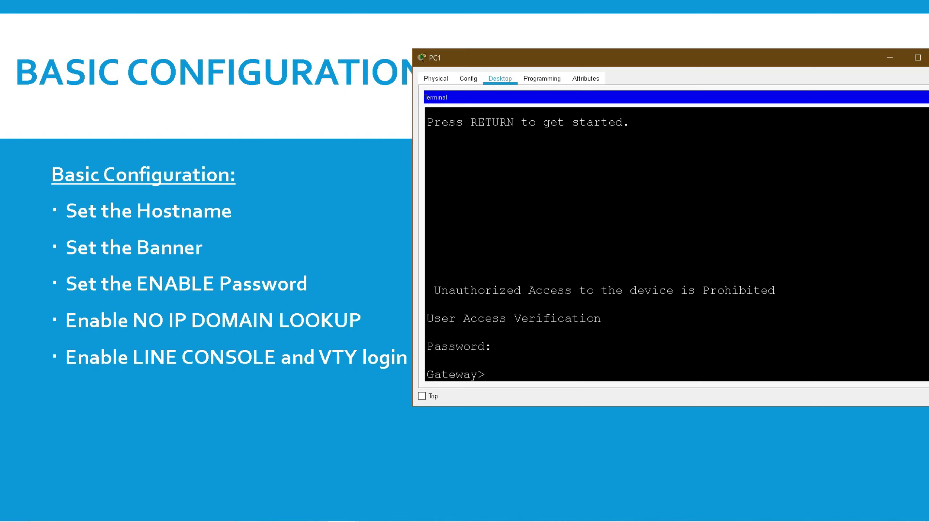
text(en)
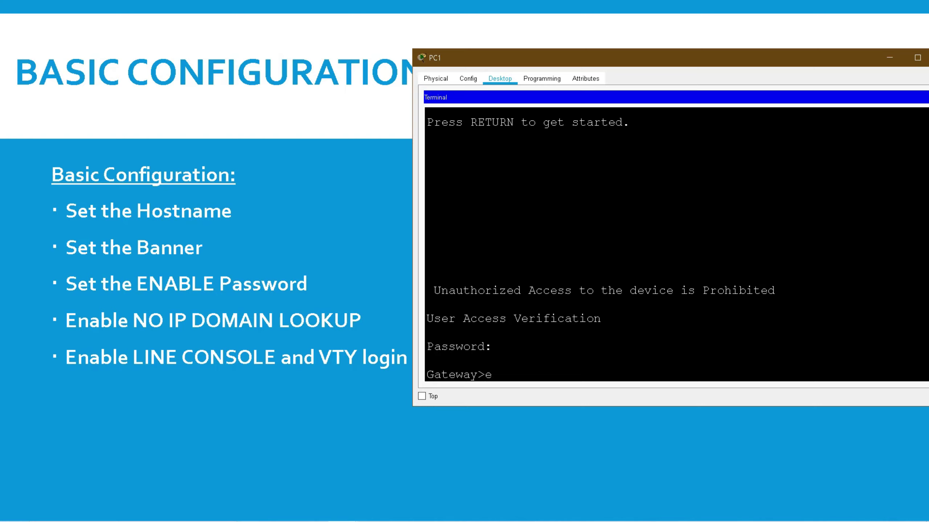
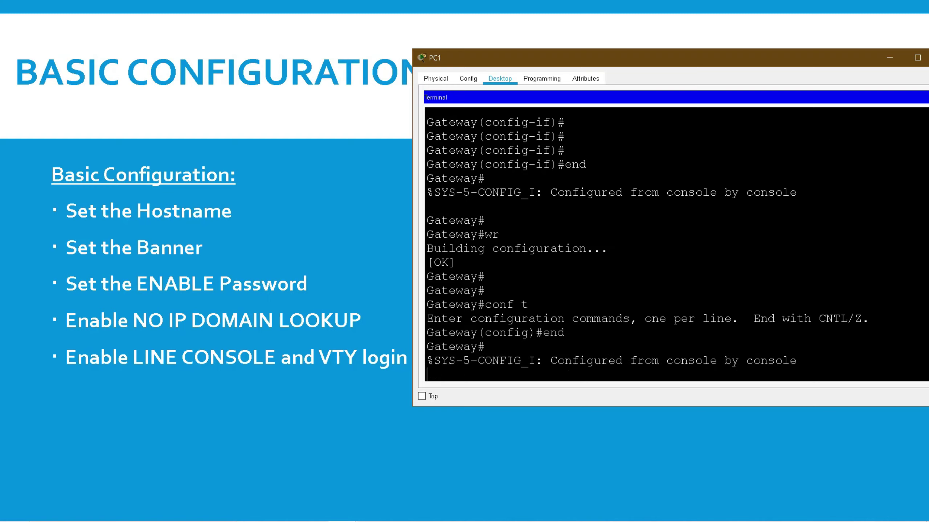
- Exit configuration mode and log out of the Gateway router's console session
key(Return)
key(Return)
text(exit)
key(Return)
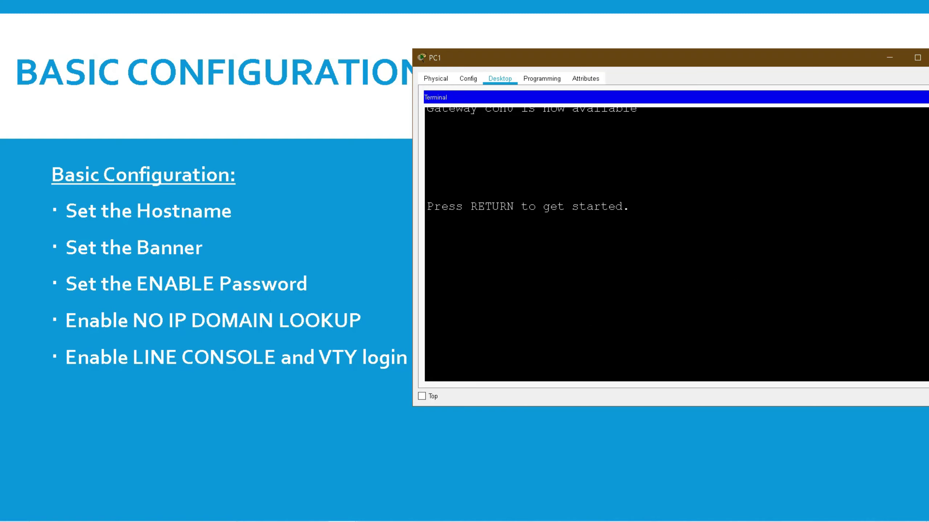
key(Return)
- Log back in with the console and enable passwords and enter global configuration mode
double_click(491, 374)
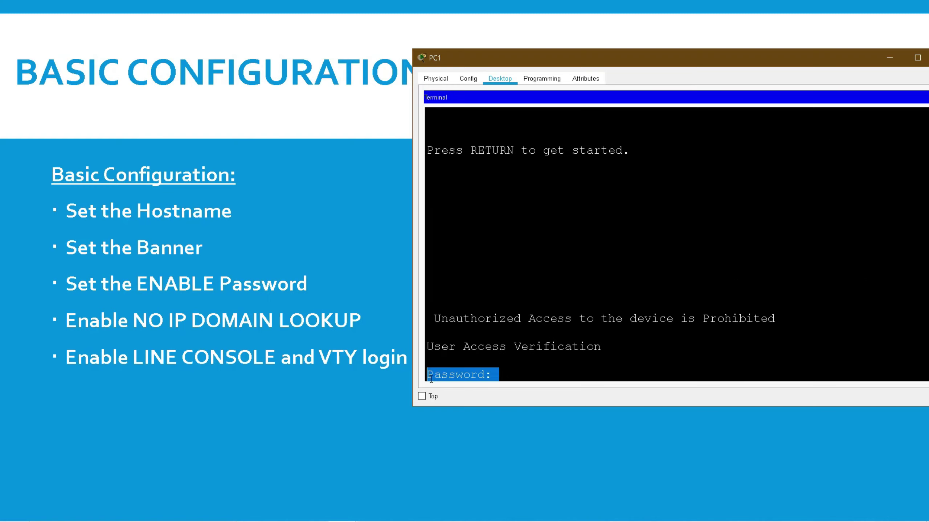
click(491, 374)
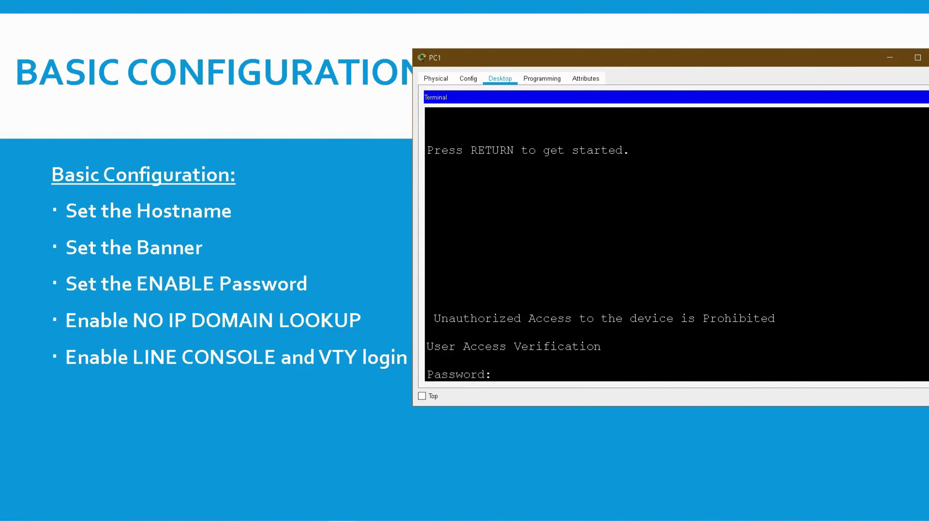
key(Return)
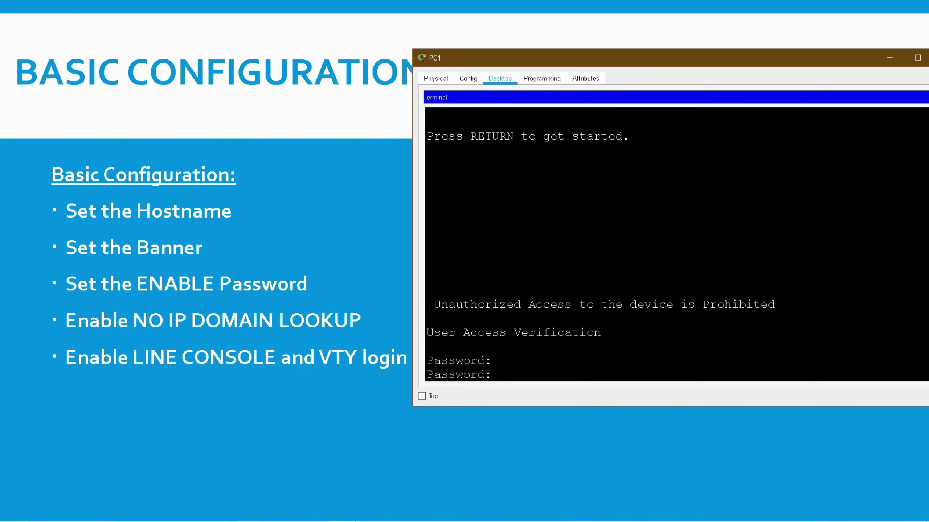
key(Return)
text(en)
key(Return)
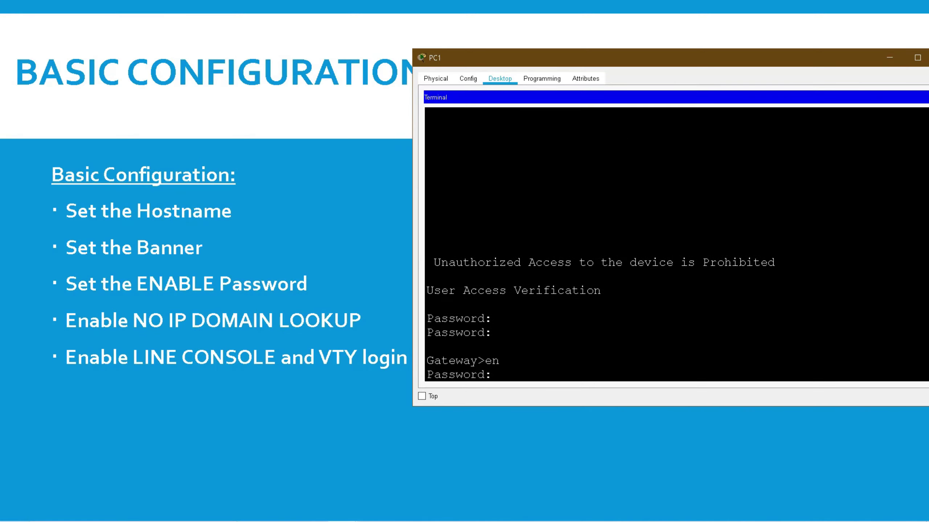
key(Return)
text(conf t)
key(Return)
key(Return)
key(Return)
key(Return)
key(Return)
key(Return)
key(Return)
key(Return)
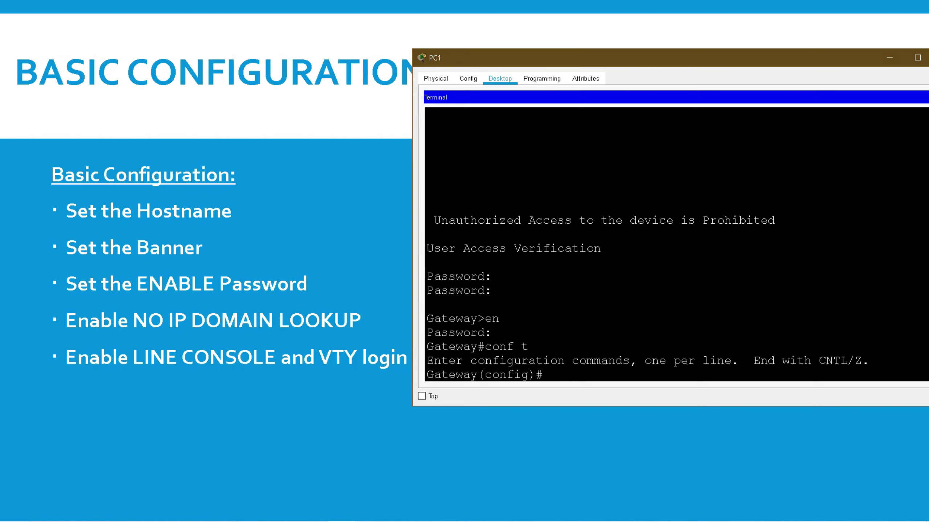
key(Return)
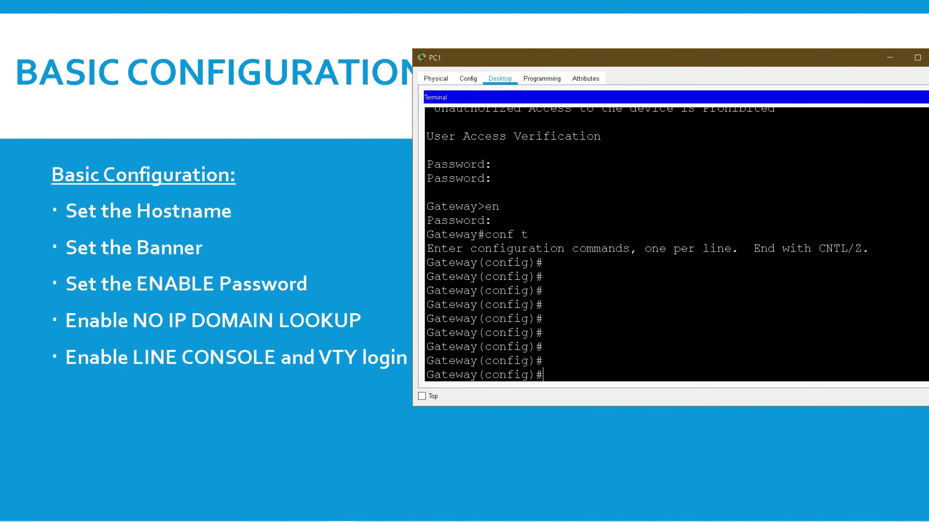
text(user)
- Create a local username with its own password on the Gateway router
key(Tab)
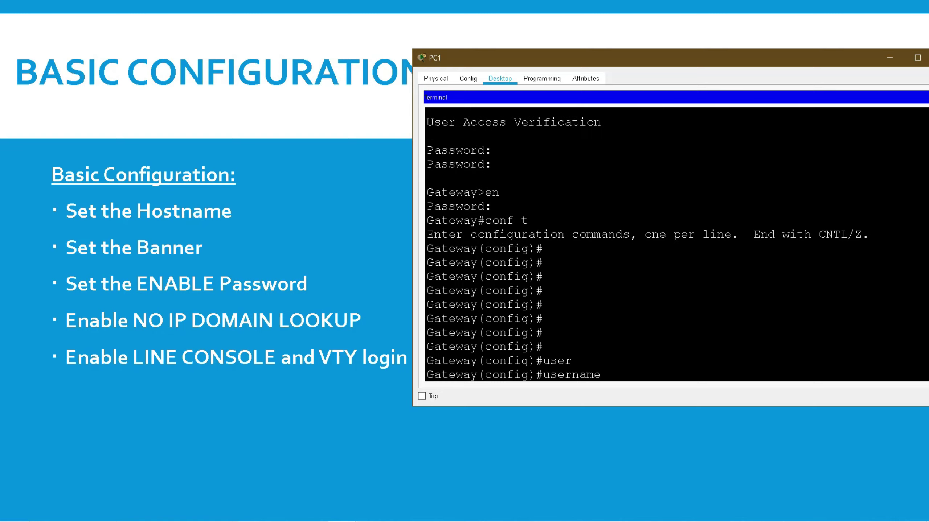
key(Tab)
key(Return)
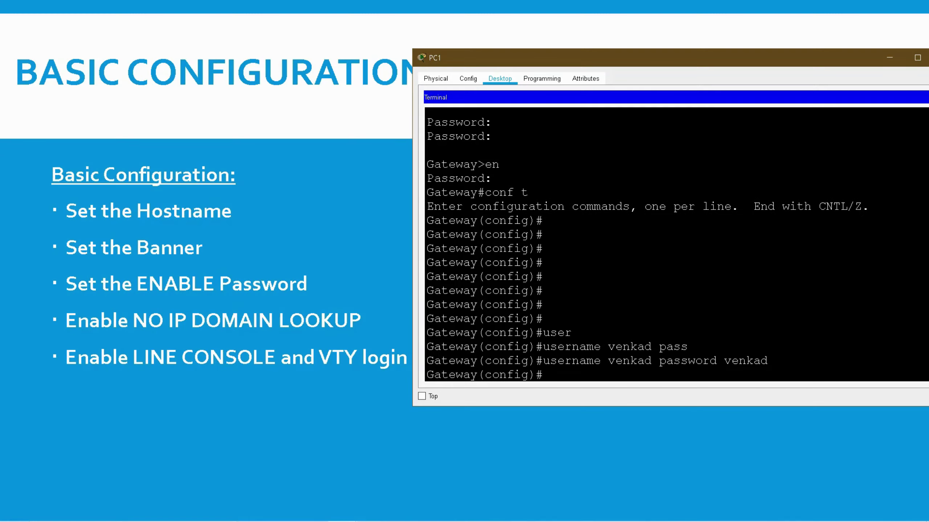
- Abandon the line console 0 entry, end configuration mode, and log out
text(line)
key(Tab)
text(con)
key(Tab)
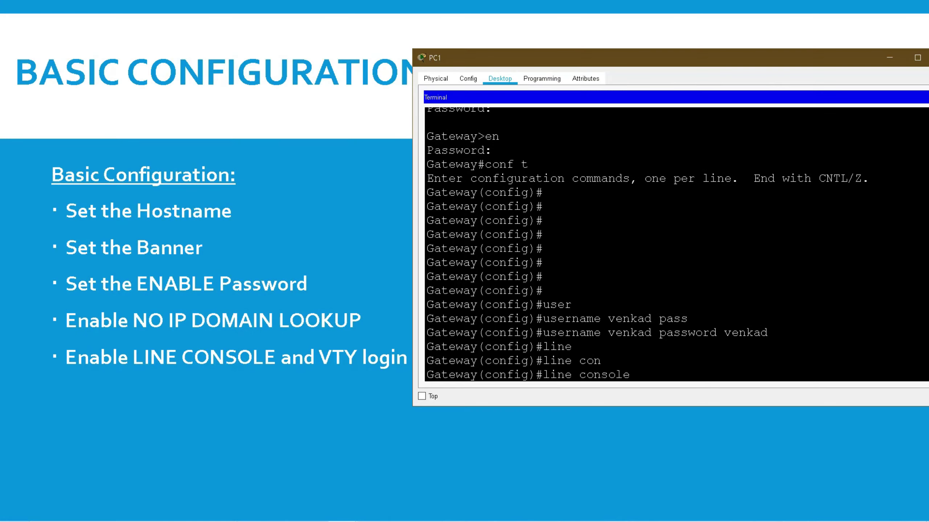
text(0)
drag(579, 333, 697, 332)
click(738, 333)
key(BackSpace)
key(BackSpace)
key(BackSpace)
key(BackSpace)
key(BackSpace)
key(BackSpace)
key(BackSpace)
key(BackSpace)
key(BackSpace)
key(BackSpace)
key(BackSpace)
key(BackSpace)
key(BackSpace)
key(BackSpace)
text(end)
key(Return)
text(exit)
key(Return)
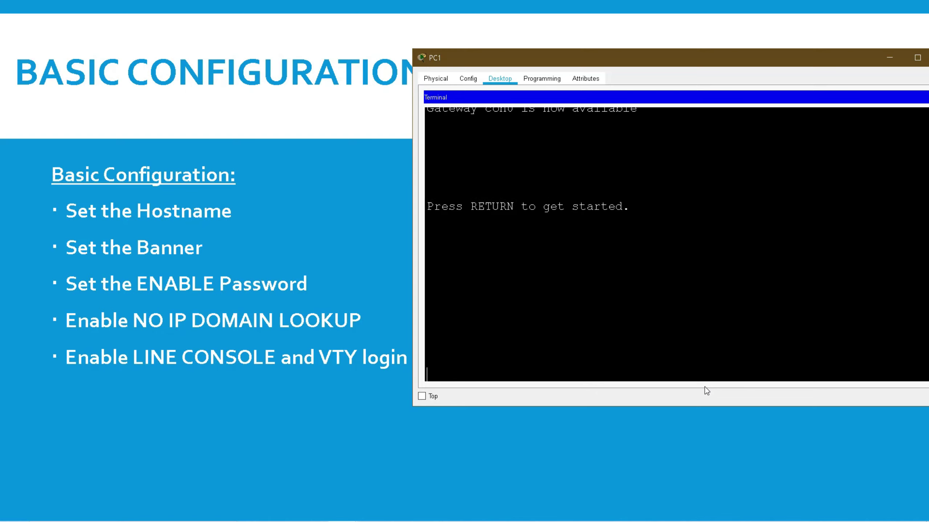
key(Return)
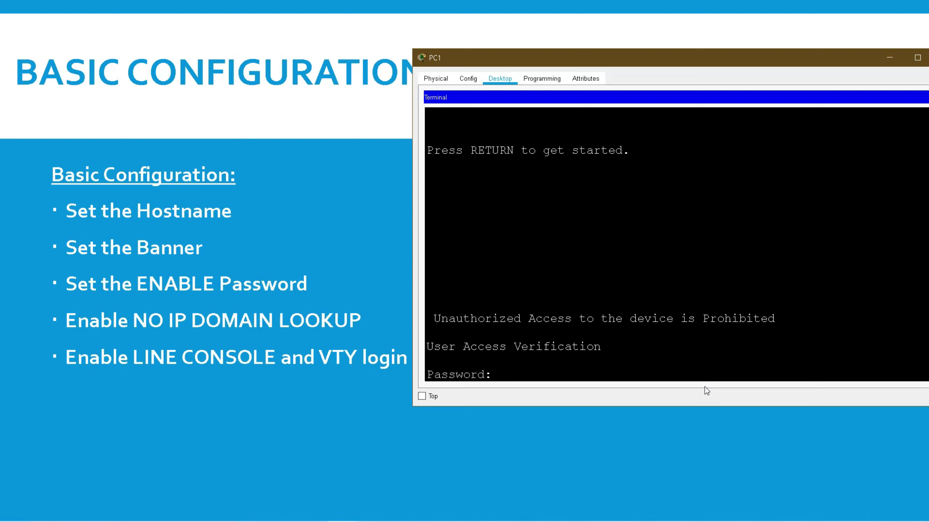
key(Return)
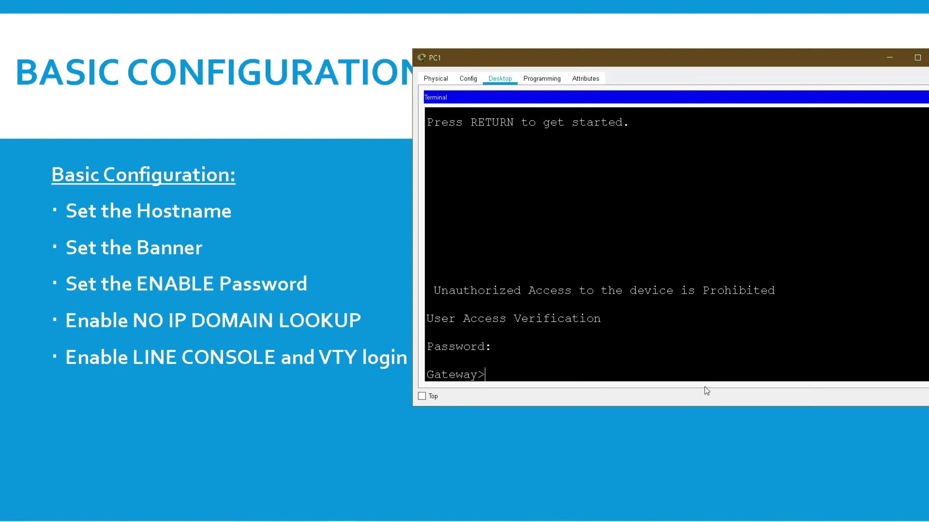
text(exit)
key(Return)
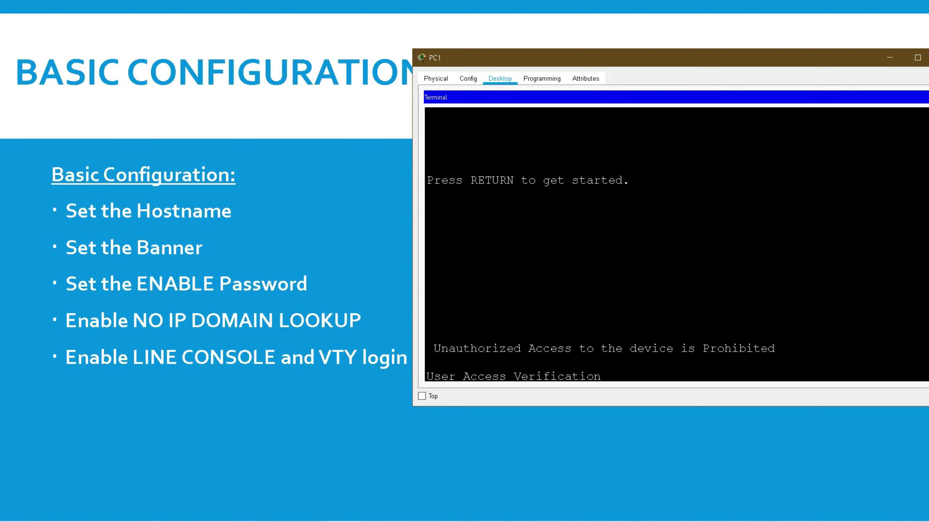
scroll(676, 241, up, 6)
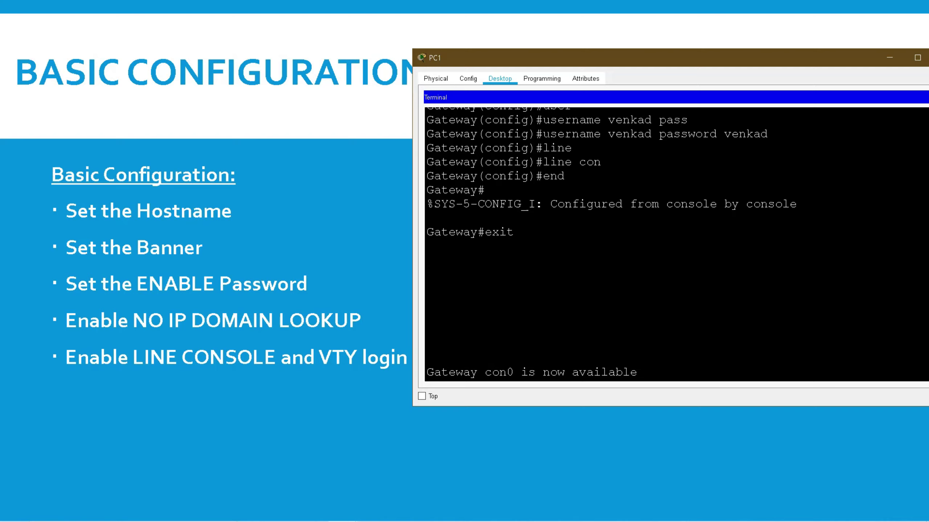
drag(549, 134, 767, 134)
drag(585, 162, 600, 162)
- Log in with the console and enable passwords and enter global configuration mode
scroll(677, 241, down, 6)
key(Return)
text(cisco)
key(Return)
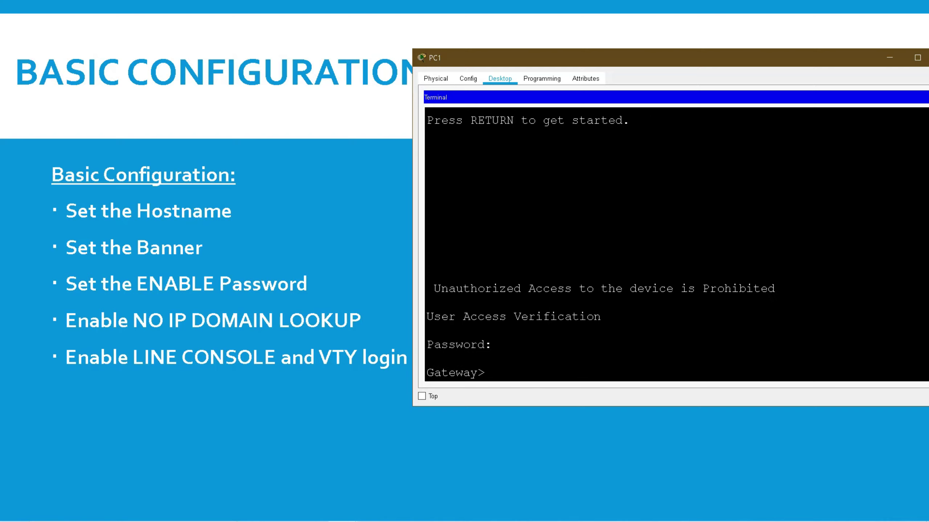
text(en)
key(Return)
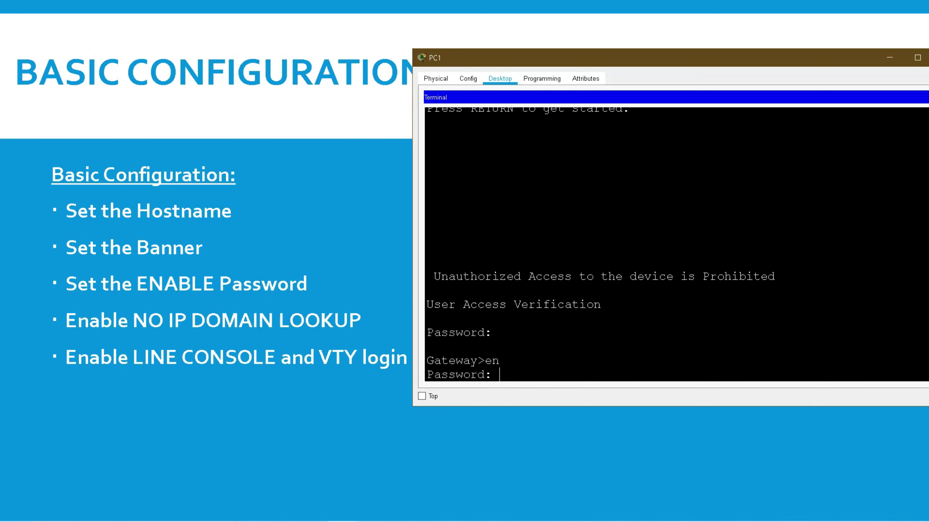
key(Return)
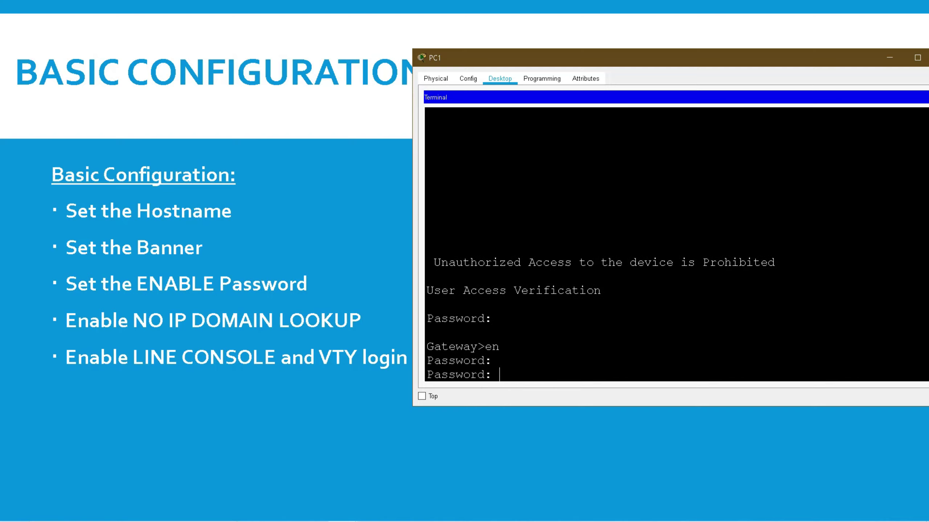
key(Return)
text(conf t)
key(Return)
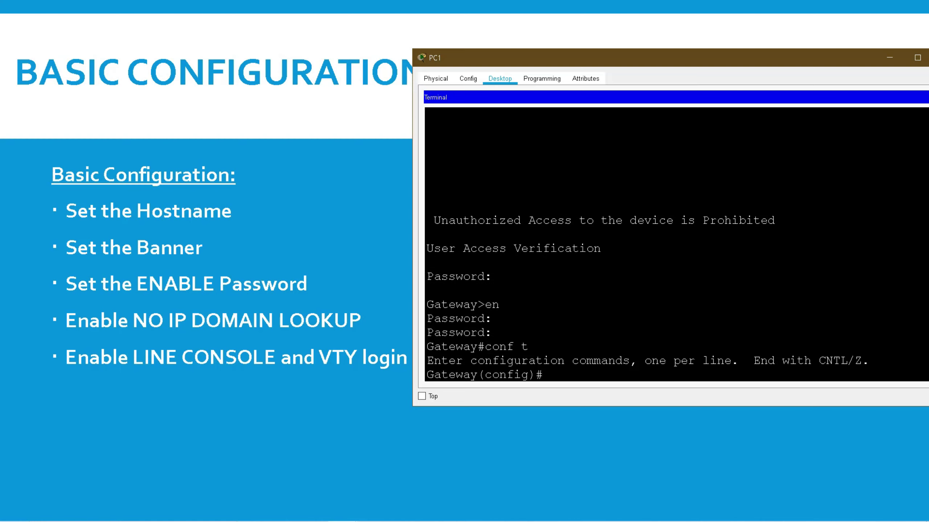
- Set console line 0 to login local so it uses local user accounts
text(line con)
key(Tab)
text(0)
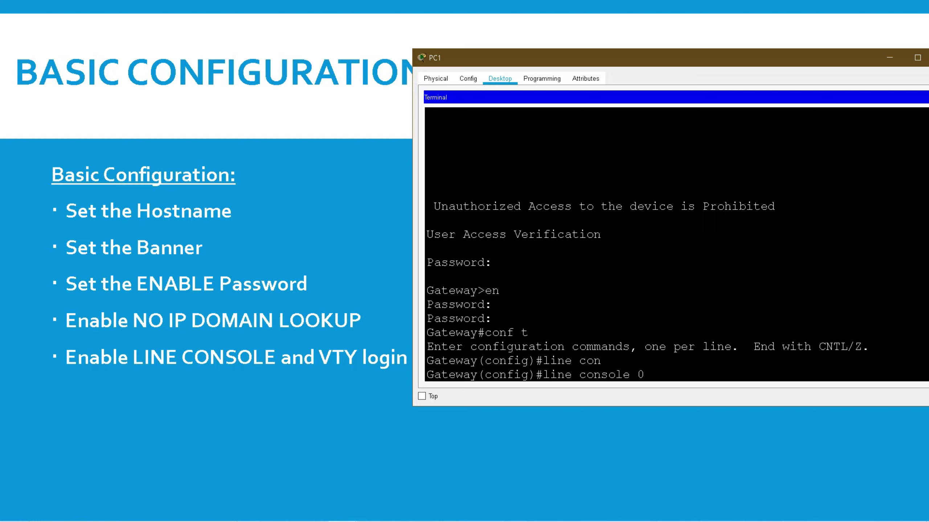
key(Return)
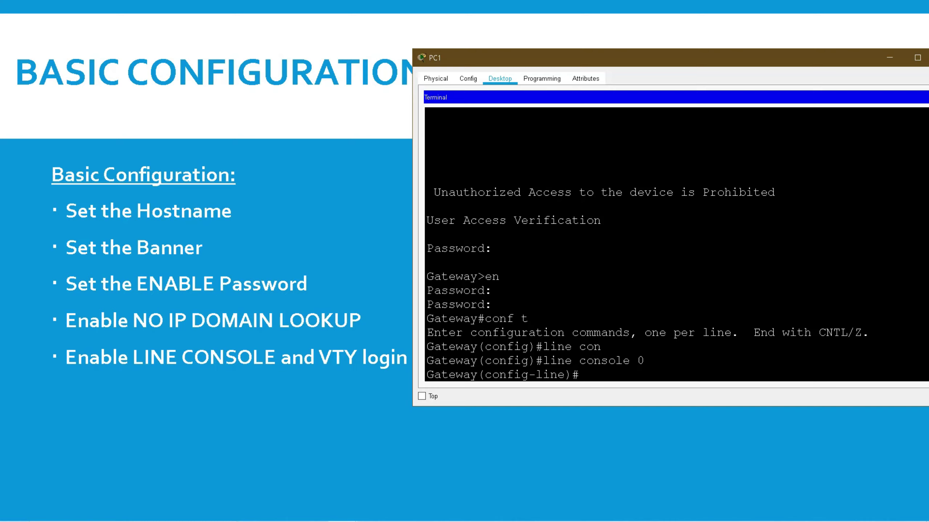
text(log)
key(Tab)
text(in loca)
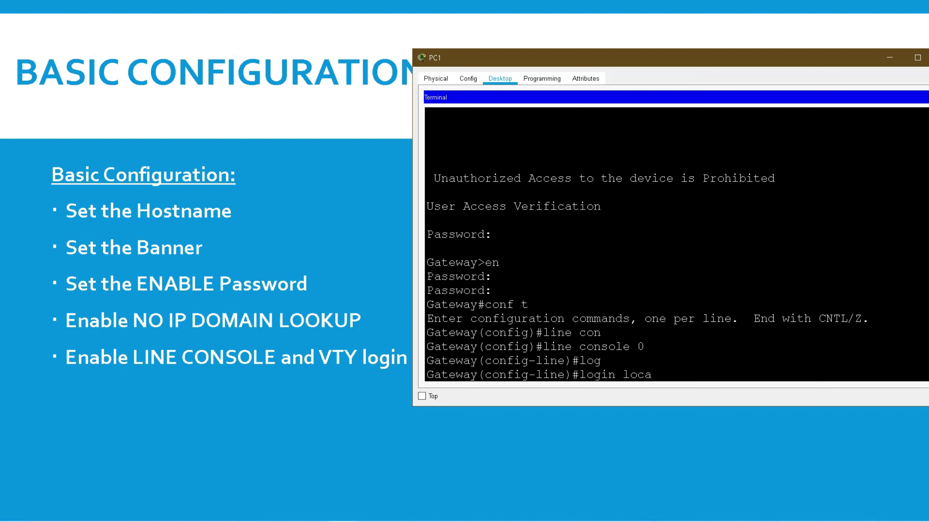
key(Tab)
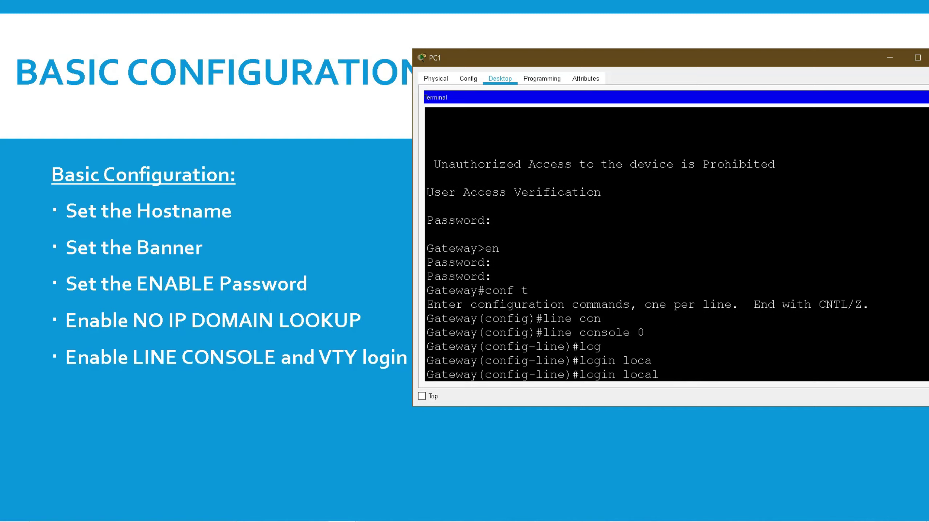
key(Return)
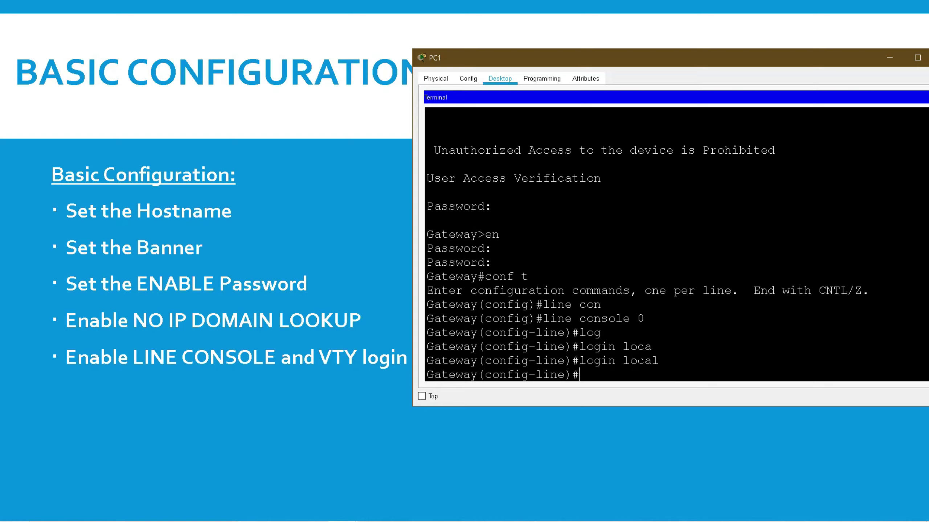
double_click(639, 362)
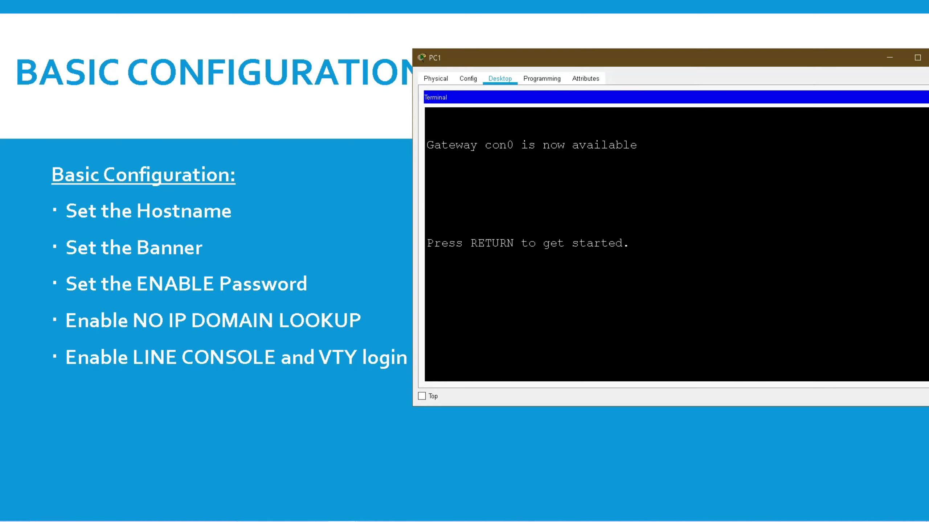
scroll(676, 245, up, 6)
double_click(629, 167)
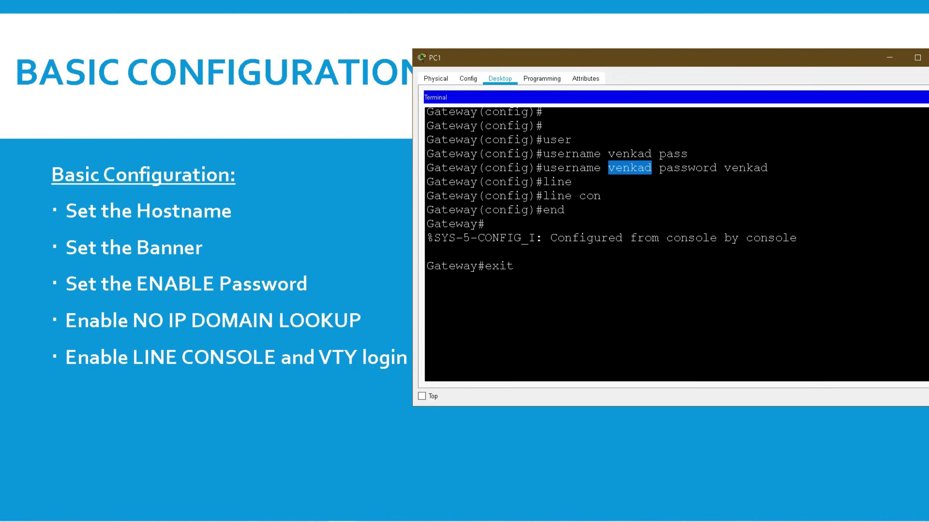
double_click(746, 167)
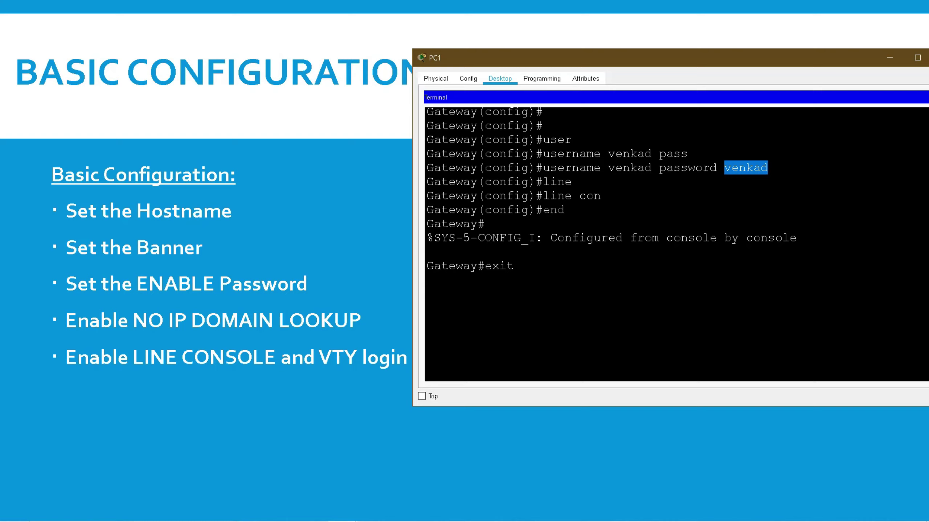
double_click(579, 168)
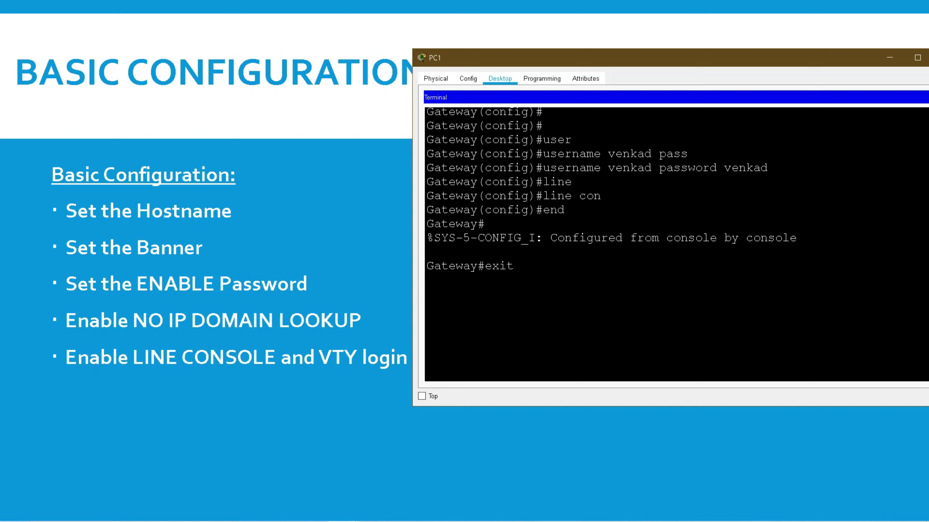
double_click(687, 167)
scroll(676, 244, down, 10)
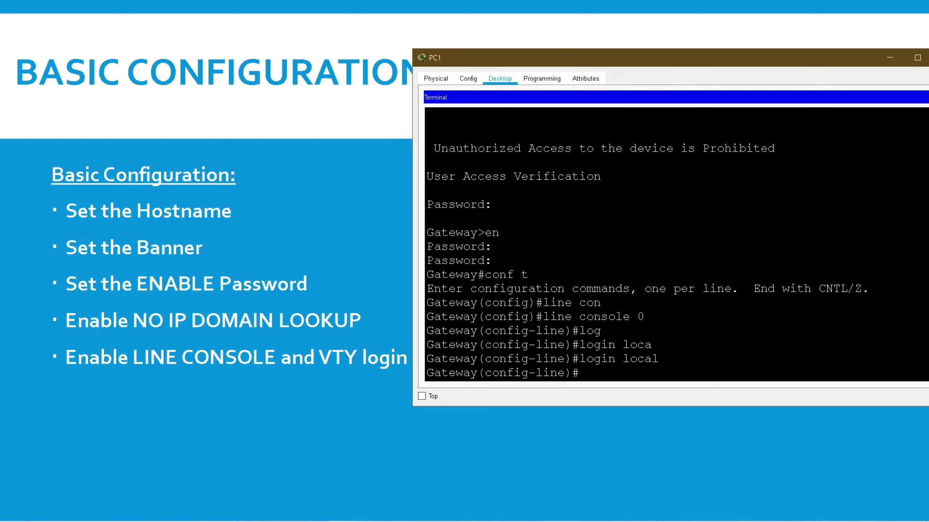
drag(586, 317, 629, 316)
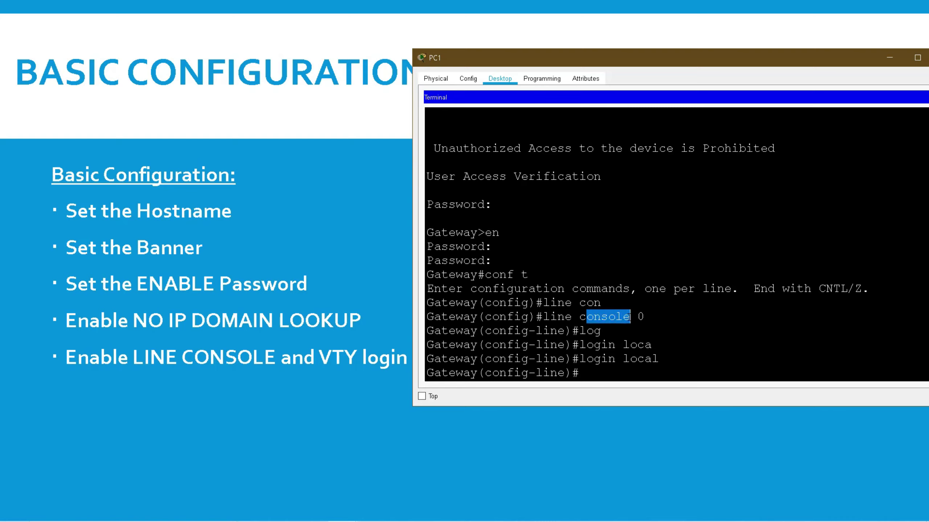
click(629, 317)
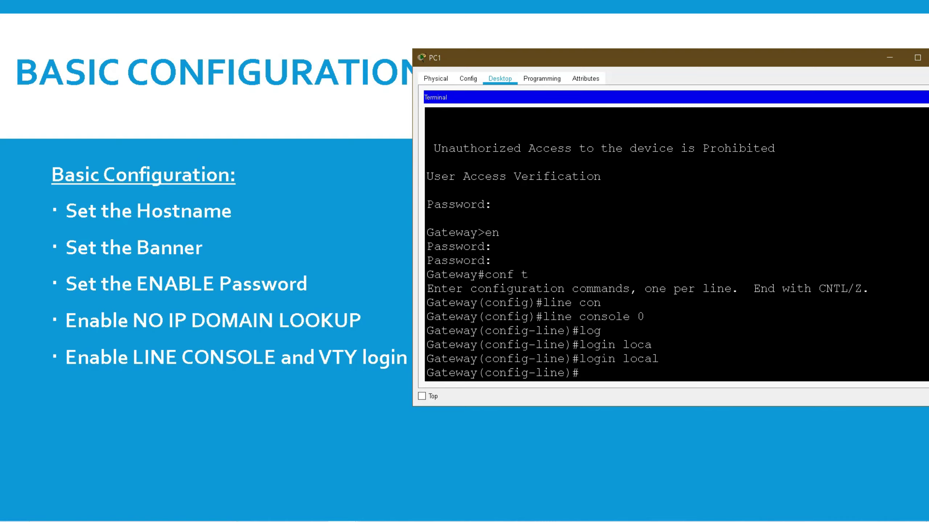
double_click(637, 359)
- End configuration, save the router configuration with wr, and log out
text(end)
key(Return)
text(wr)
key(Return)
key(Return)
key(Return)
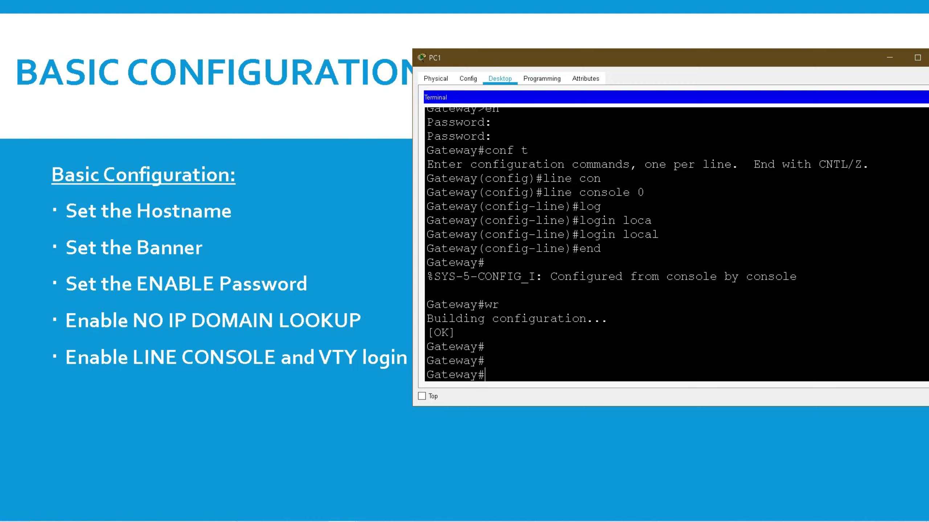
text(exit)
key(Return)
key(Return)
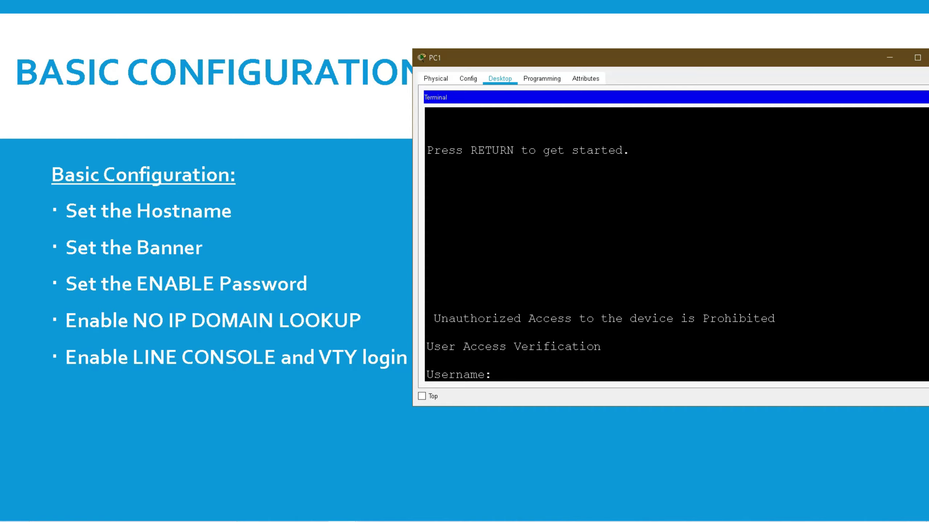
- Log back in with the local username and password, then close the PC1 window
text(venkad)
key(Return)
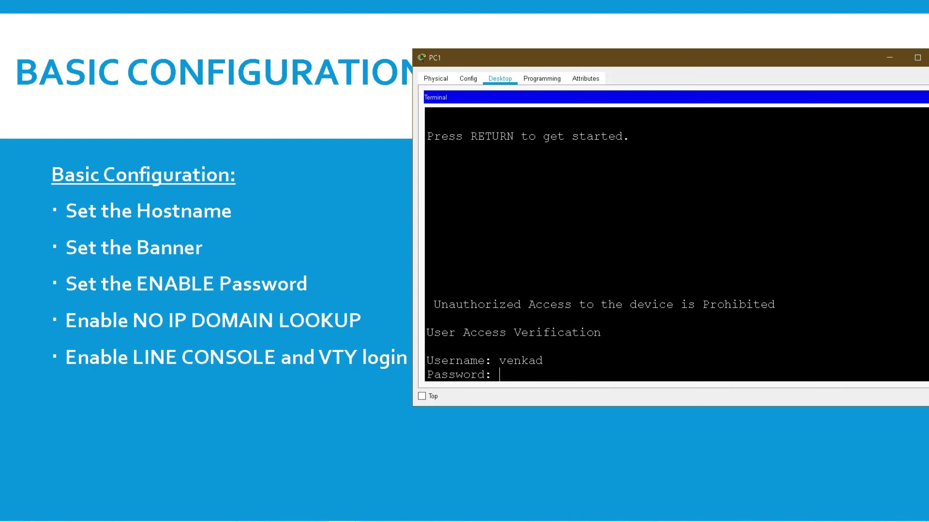
key(Return)
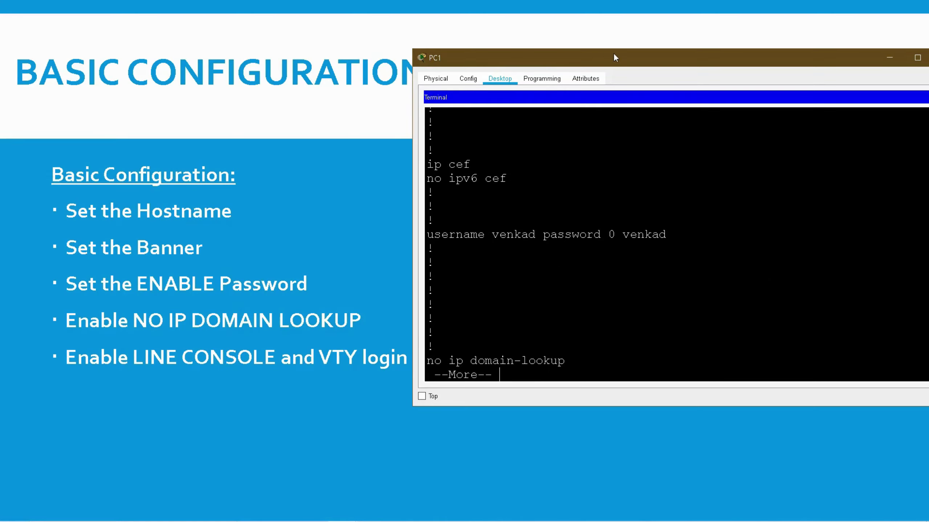
drag(614, 56, 385, 74)
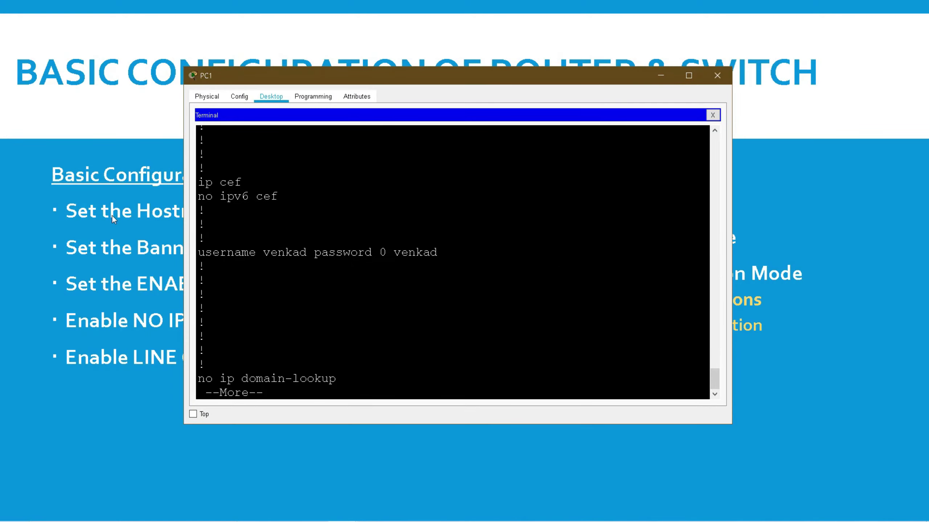
click(725, 75)
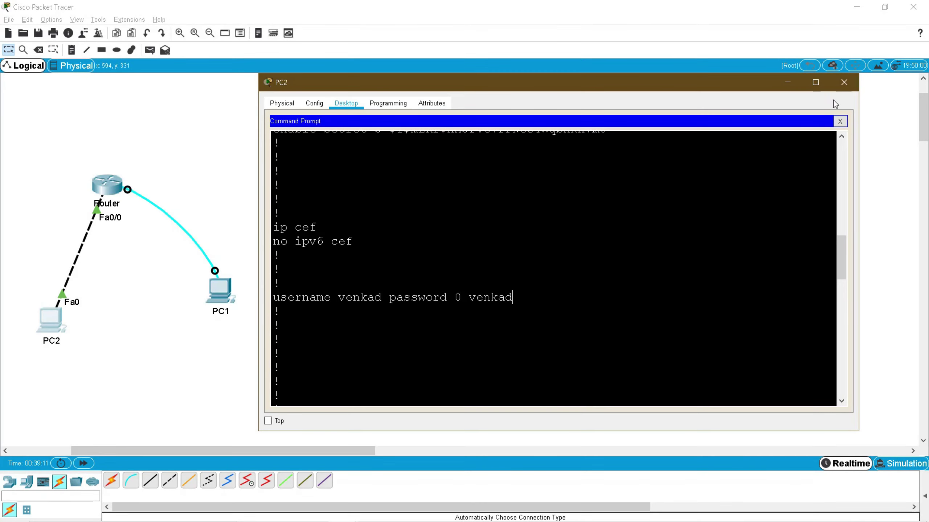
- Delete the cable between the Router and PC1
click(840, 81)
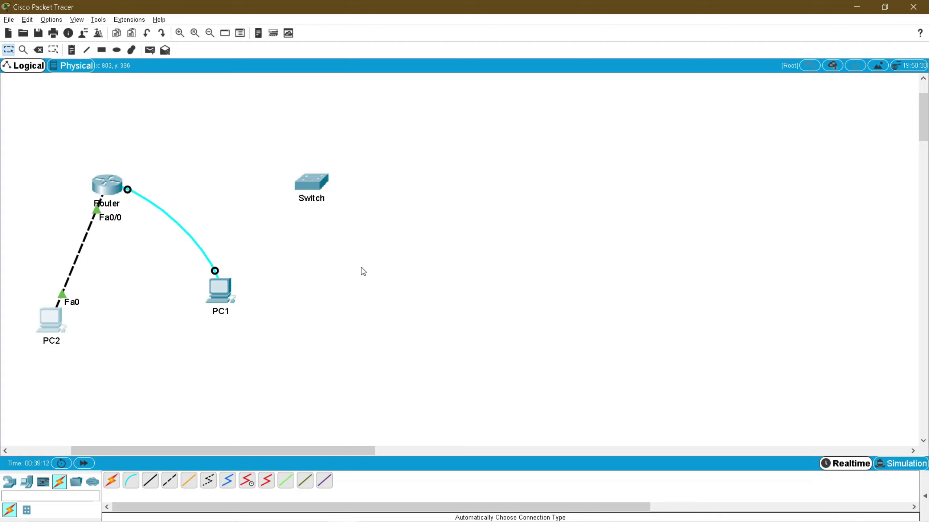
click(46, 52)
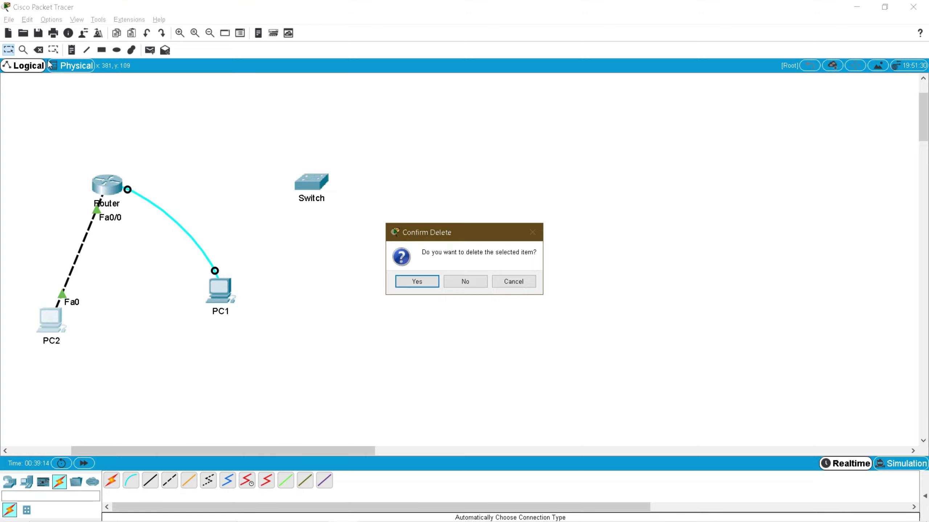
click(464, 279)
click(185, 236)
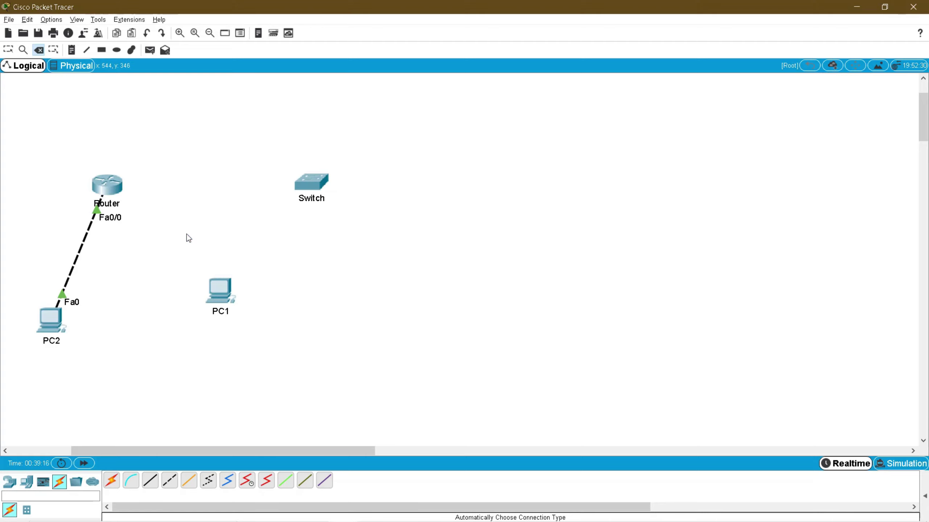
- Run a console cable from PC1's RS 232 port to the Switch console, then open PC1's Terminal
click(131, 480)
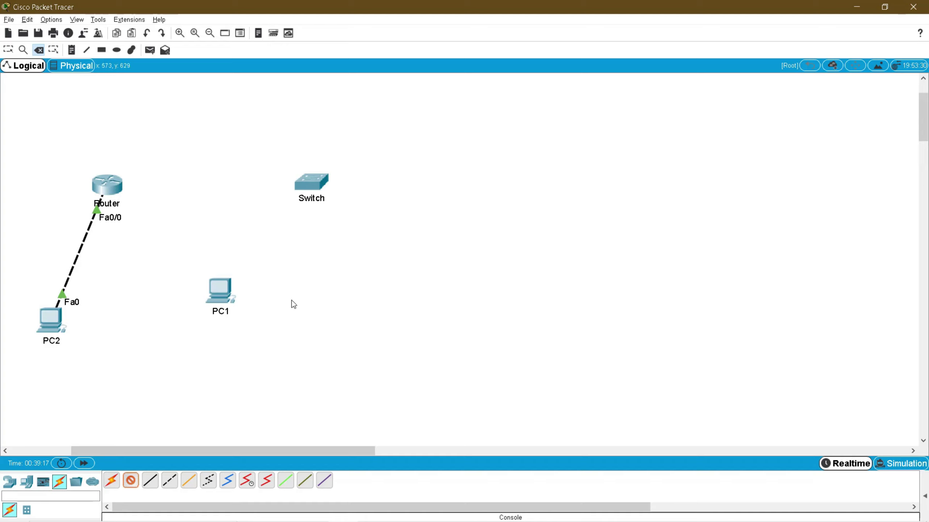
click(222, 288)
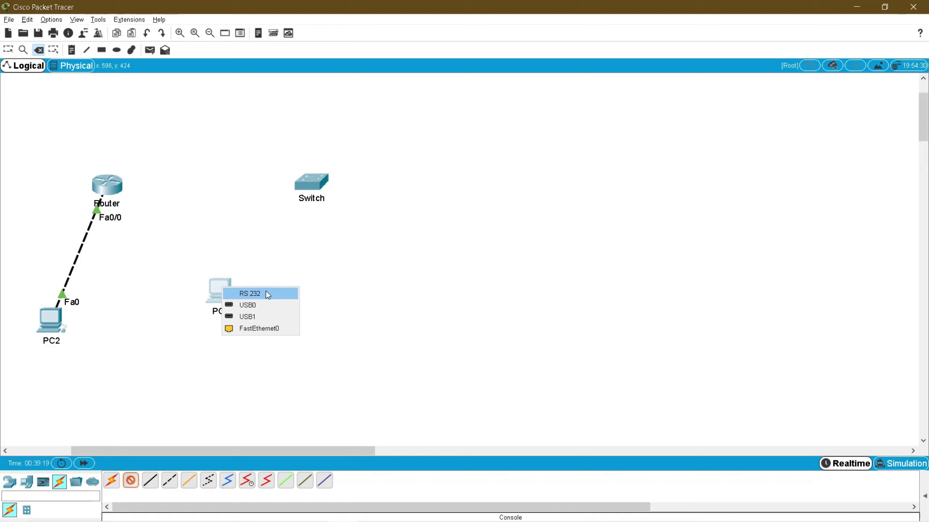
click(265, 294)
click(313, 180)
click(347, 186)
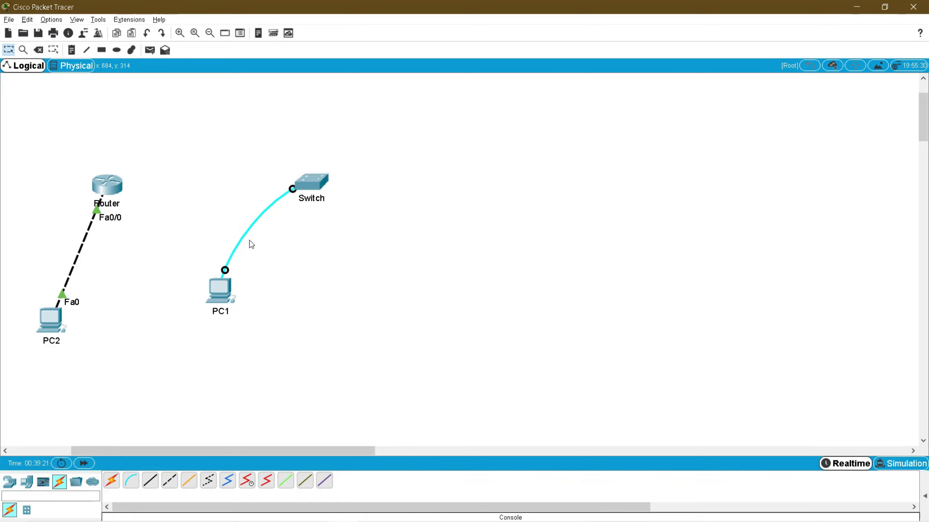
click(220, 290)
click(474, 150)
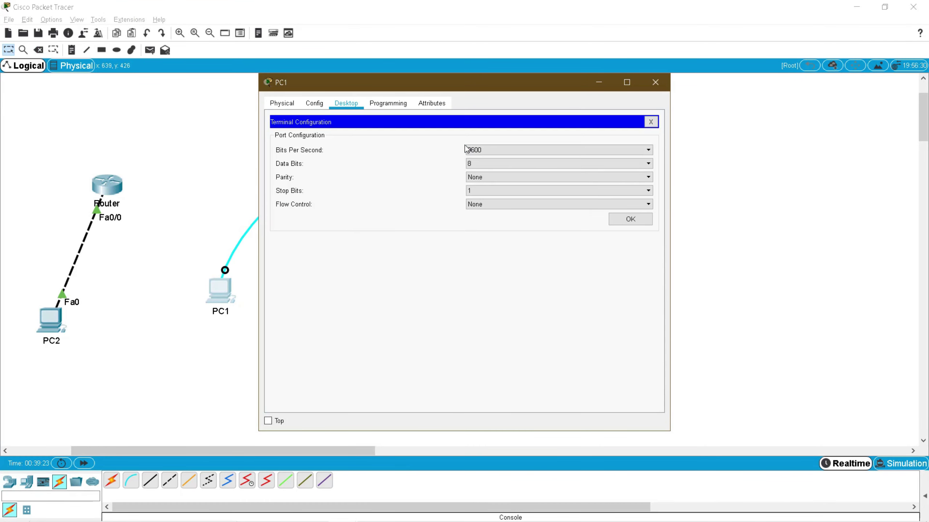
- Connect PC1's terminal with default settings and enter the switch's global configuration mode
click(628, 218)
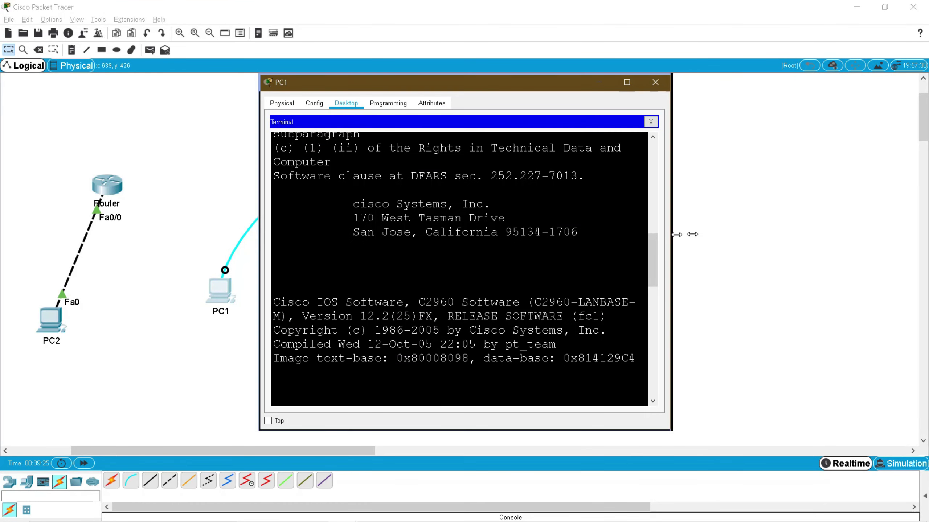
drag(672, 235, 790, 235)
key(Return)
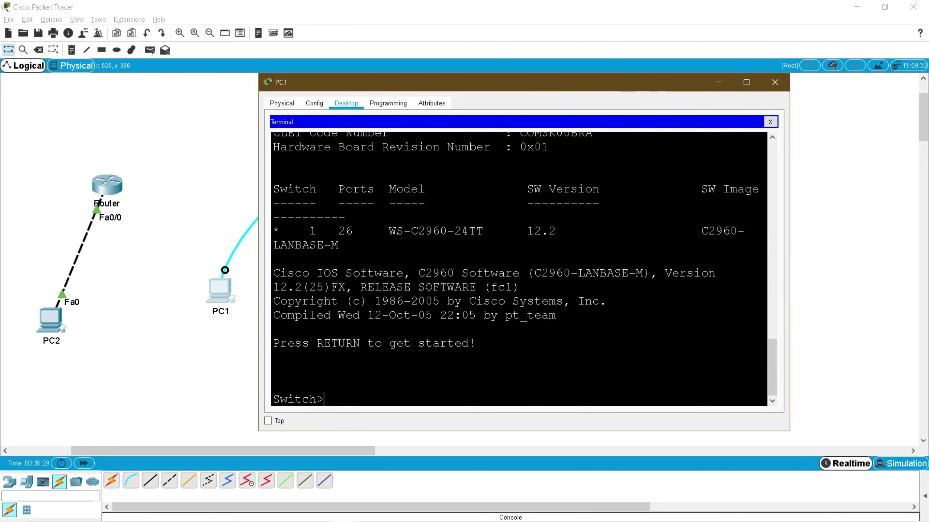
drag(258, 267, 322, 267)
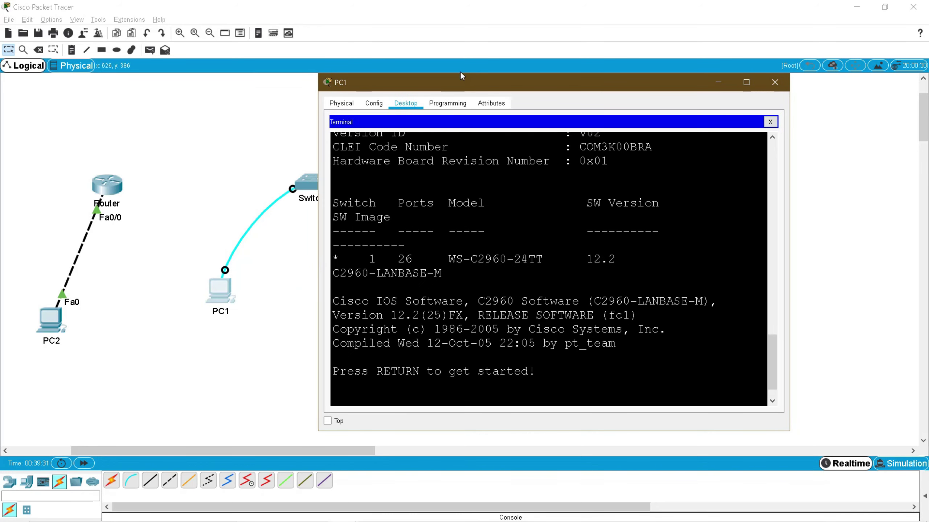
drag(461, 89, 500, 89)
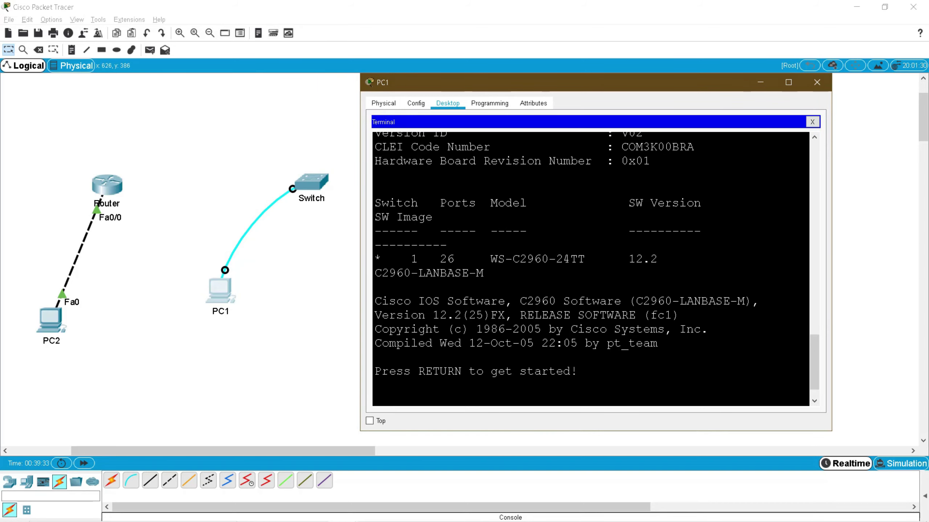
key(Return)
key(Return)
key(Return)
text(en)
key(Return)
text(ch#c)
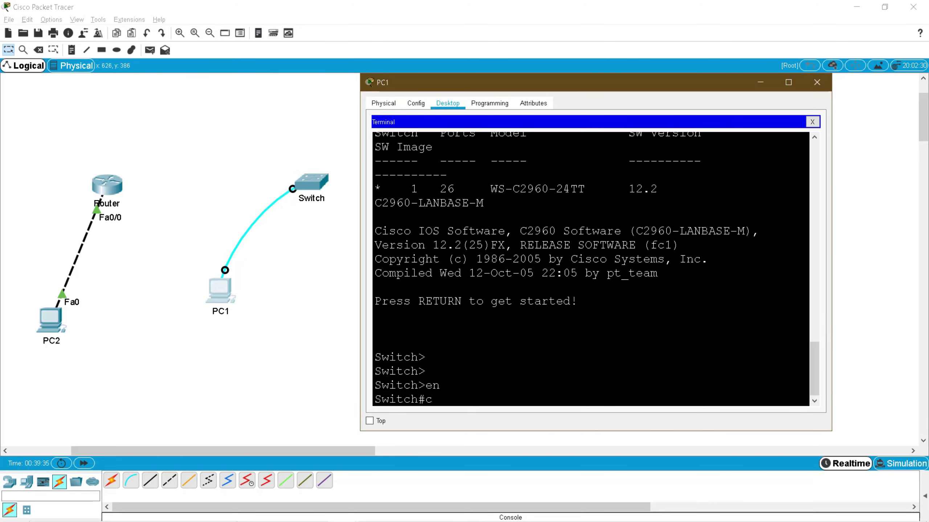
text(onf t)
key(Return)
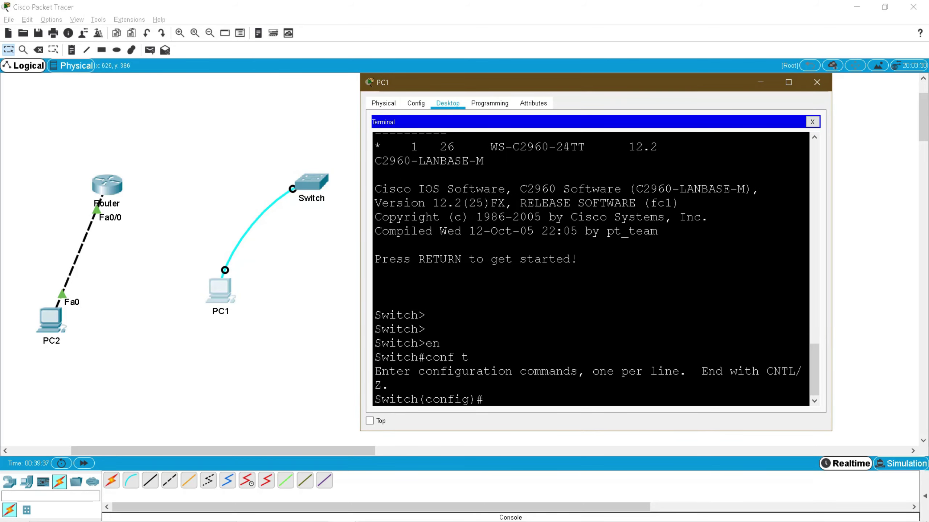
- Name the switch S-1 and disable IP domain lookup
text(host)
key(Tab)
text(na)
key(BackSpace)
key(BackSpace)
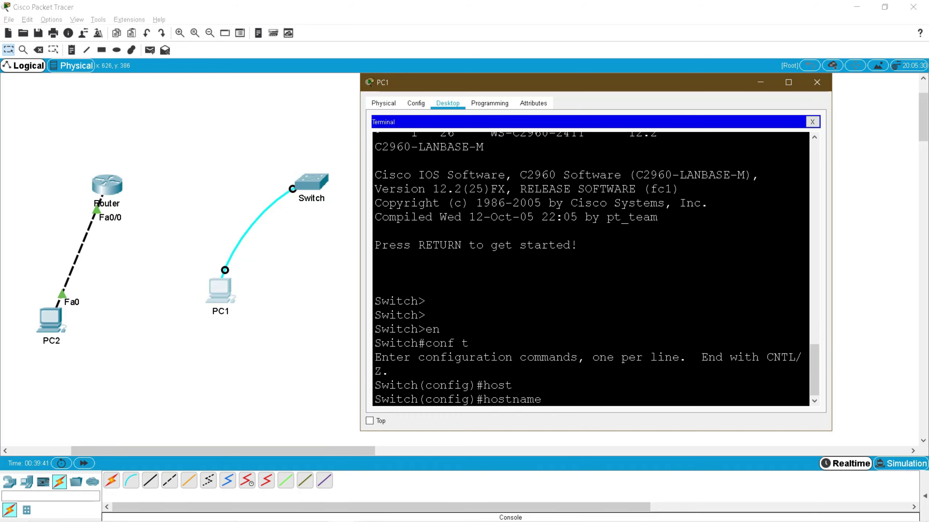
text(S-1)
key(Return)
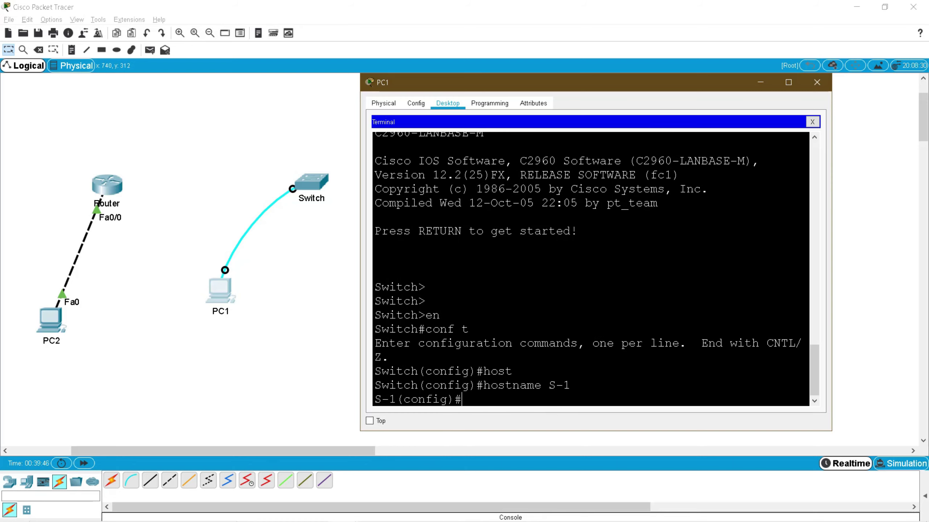
text(no ip domain-lo)
key(Tab)
key(Return)
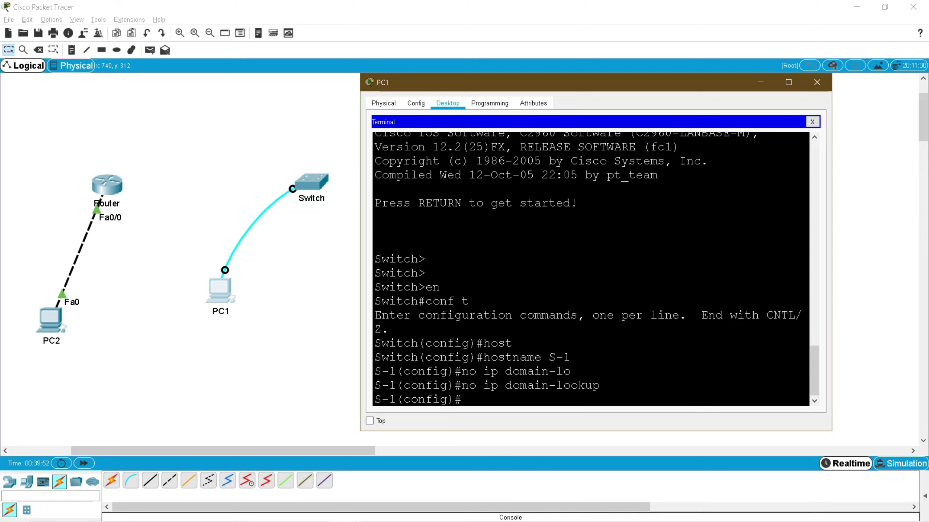
- Give console line 0 a password and require login on it
text(line cons)
key(Tab)
text(0)
key(Return)
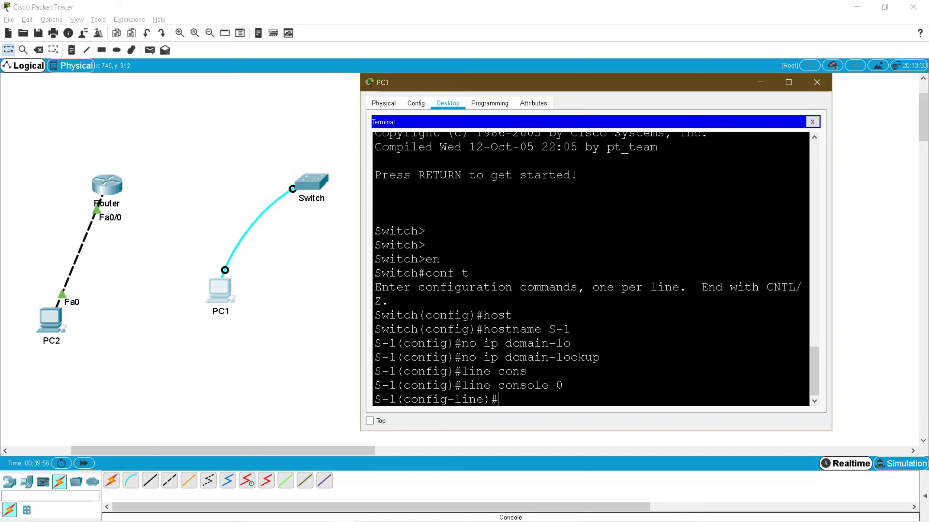
text(pass)
key(Tab)
text(ccna)
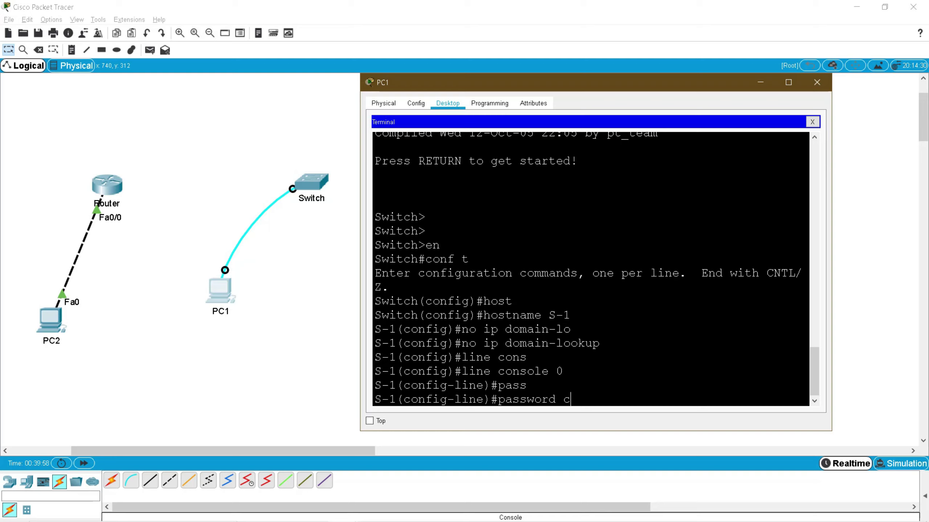
key(Return)
text(login)
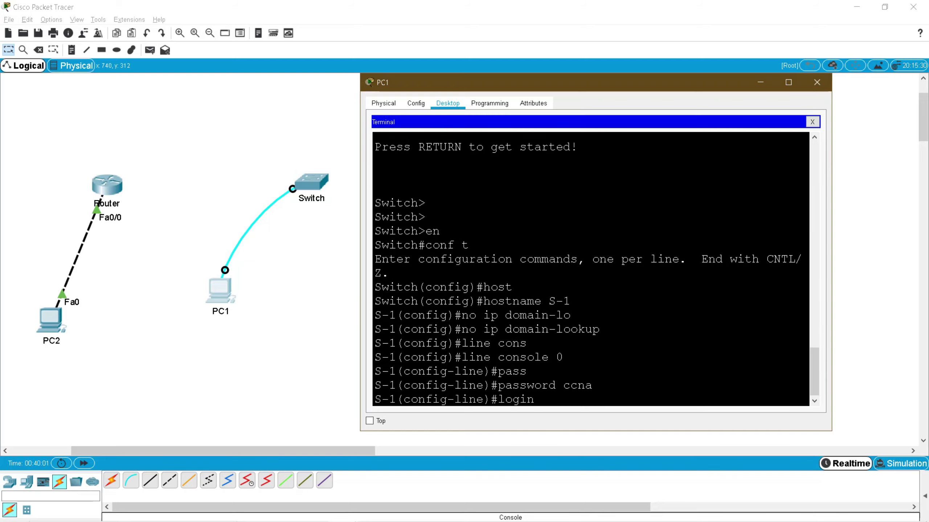
key(Return)
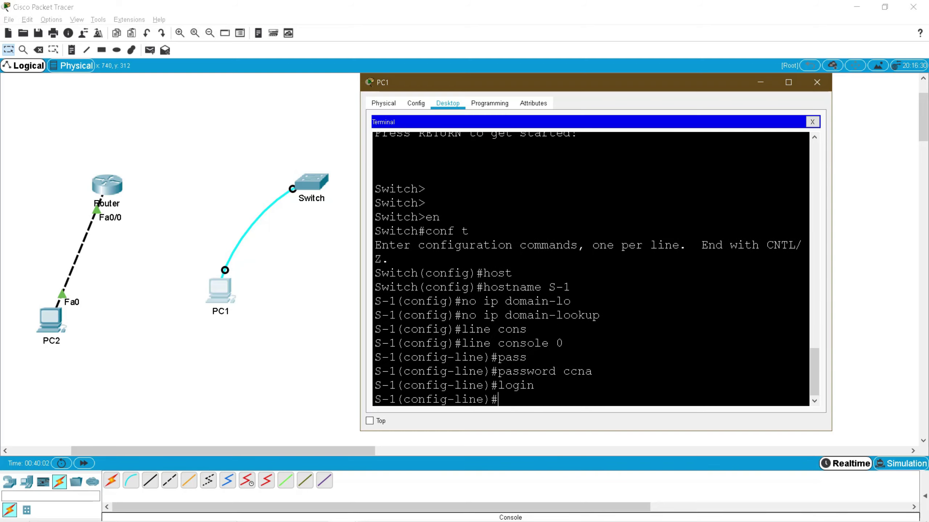
text(exit)
key(Return)
key(Return)
- Set the switch's enable secret and enter do wr to save
text(en)
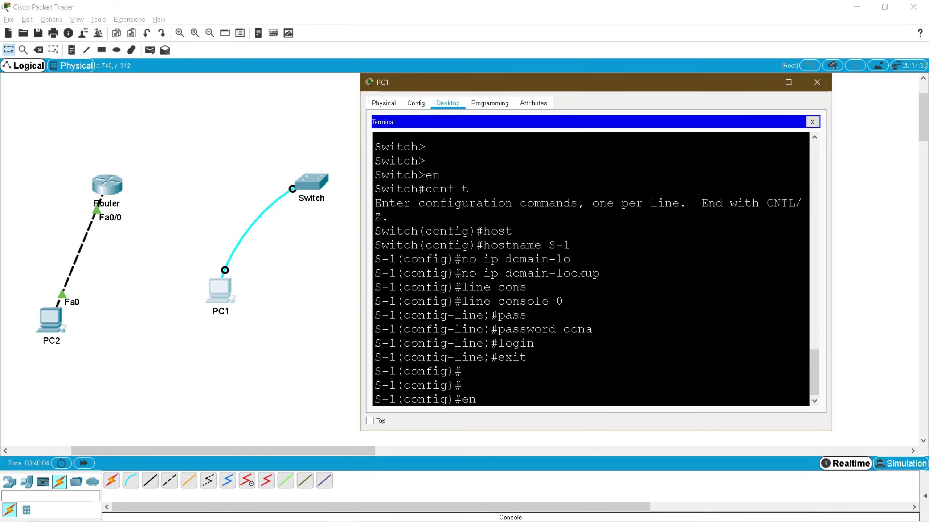
key(Tab)
text(ab)
key(Tab)
text(s)
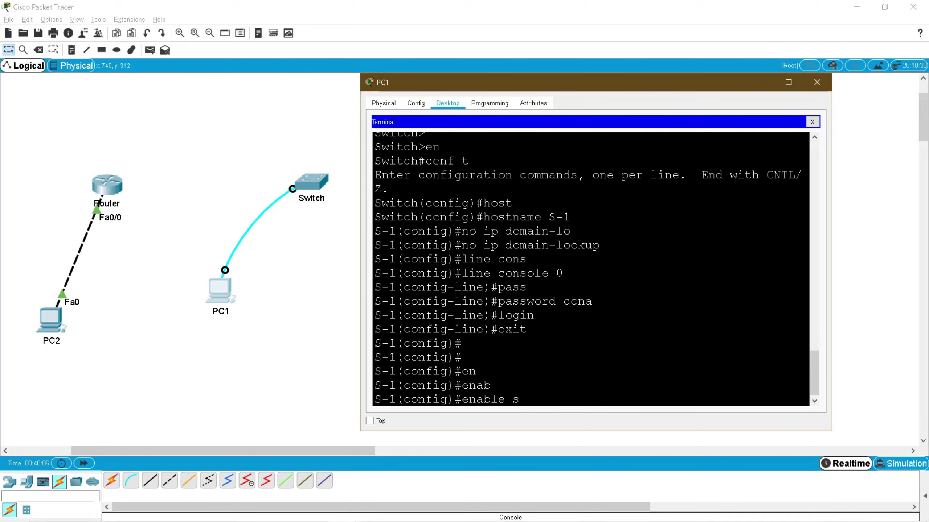
text(ecre)
key(Tab)
text(cisco)
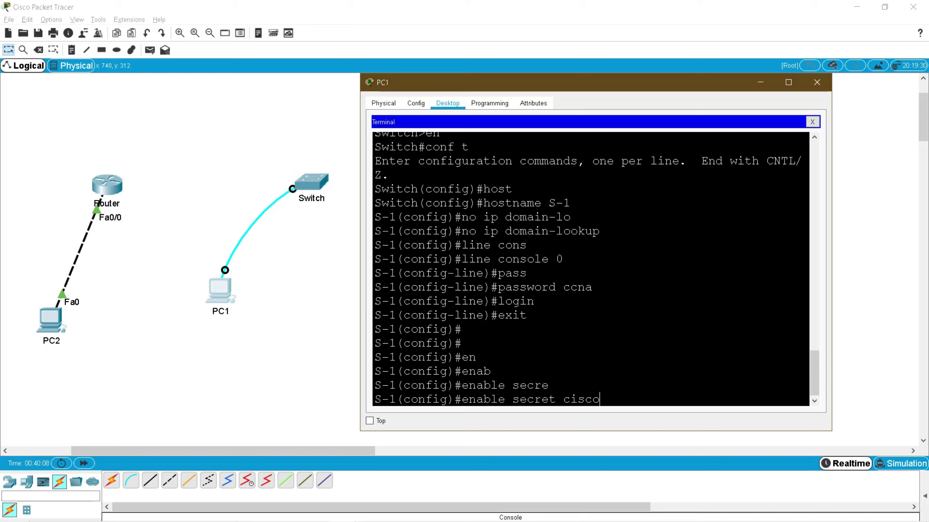
key(Return)
key(Return)
text(do wr)
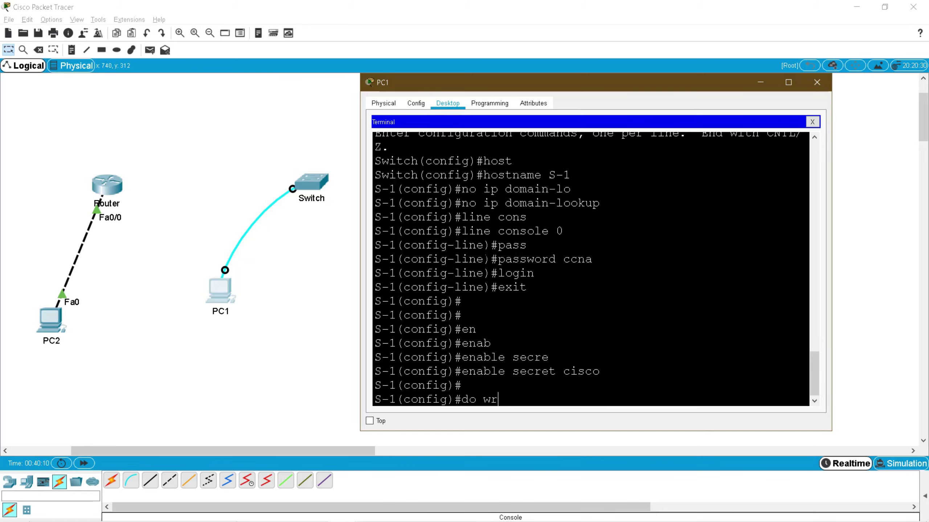
key(Return)
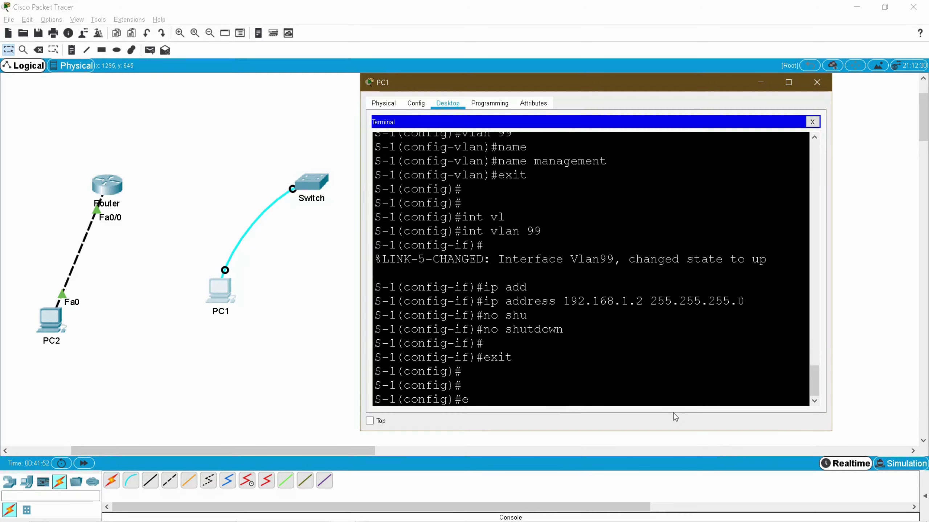
- Leave configuration mode and save the S-1 configuration with wr
text(xit)
key(Return)
key(Return)
text(wr)
key(Return)
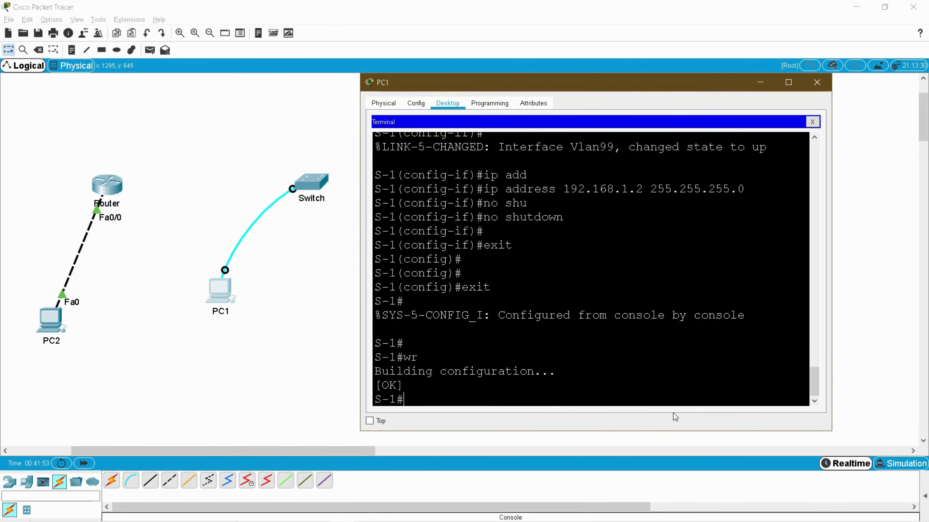
key(Return)
key(Return)
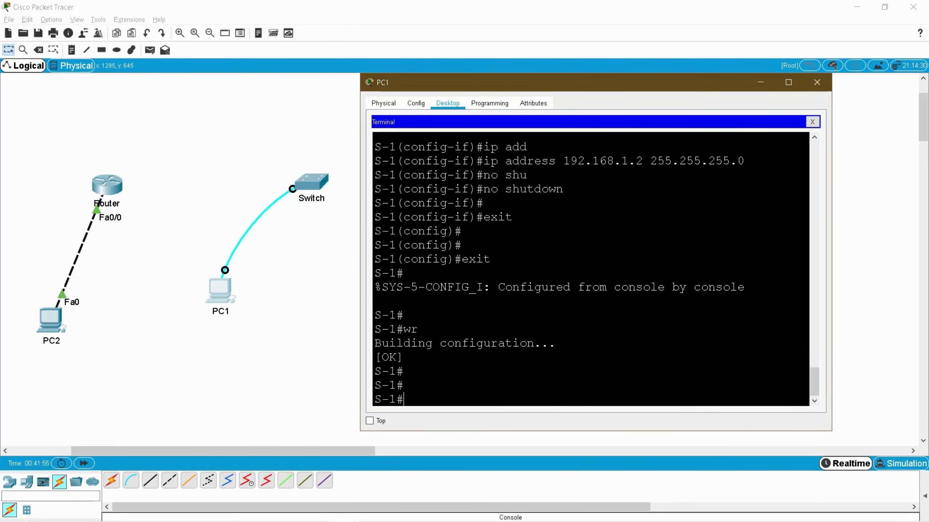
- Log out, then log back into S-1 using the console password and enable secret
text(exit)
key(Return)
key(Return)
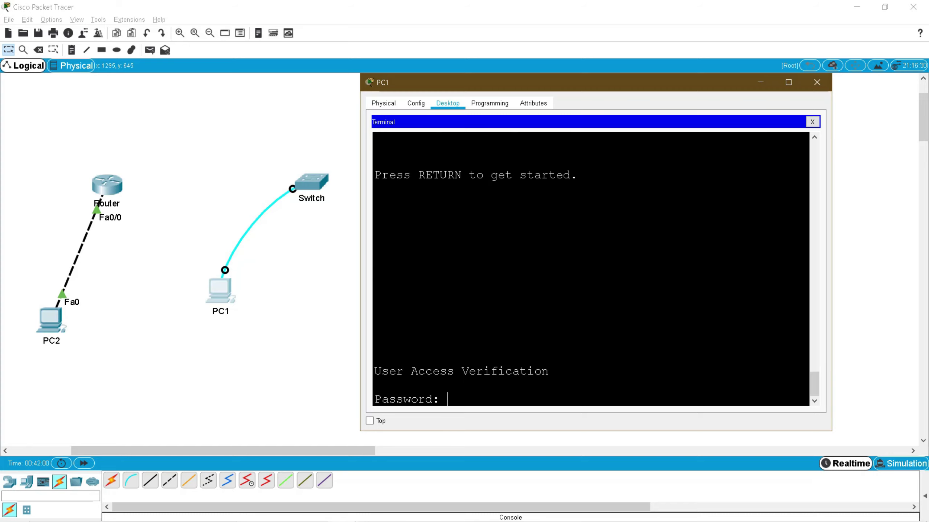
key(Return)
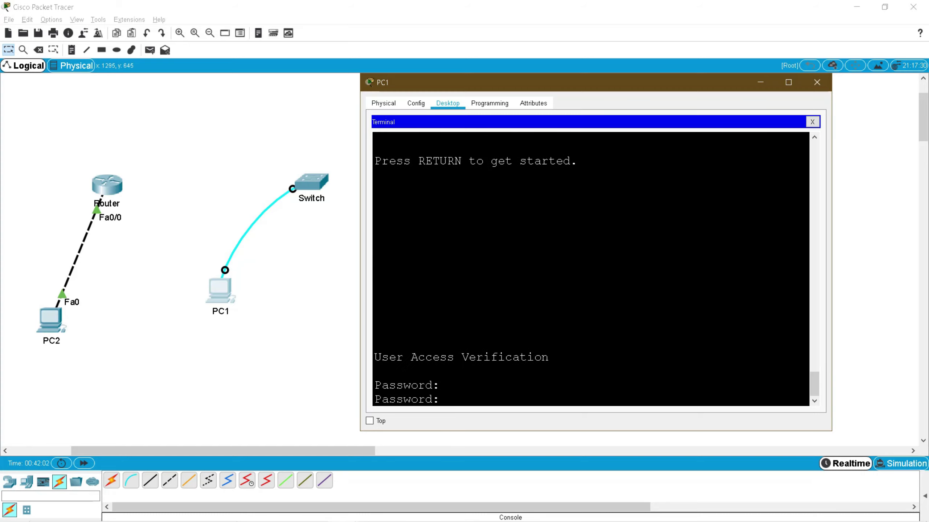
key(Return)
text(en)
key(Return)
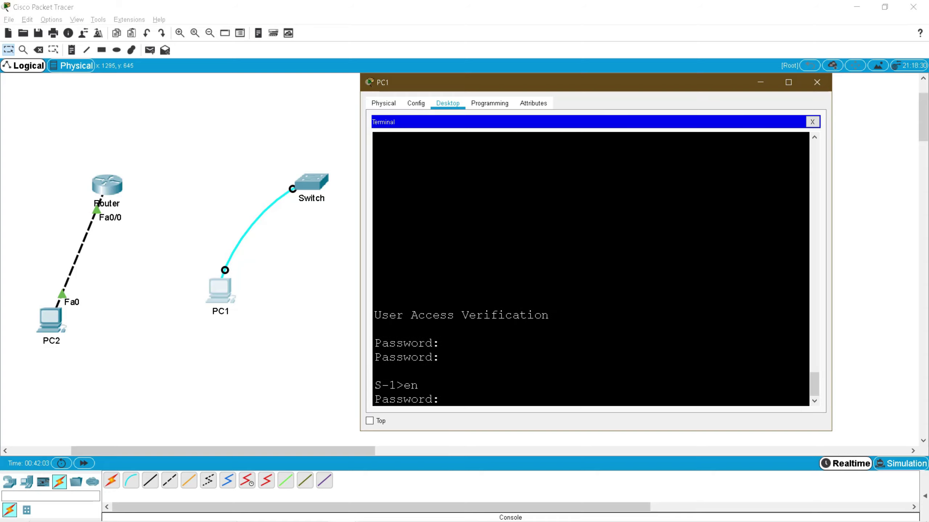
key(Return)
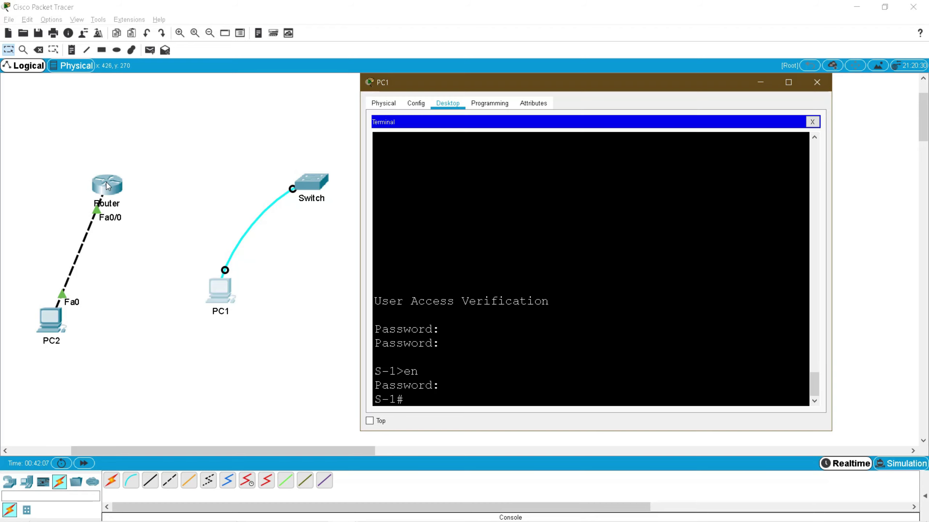
key(Return)
key(Return)
key(Return)
key(Return)
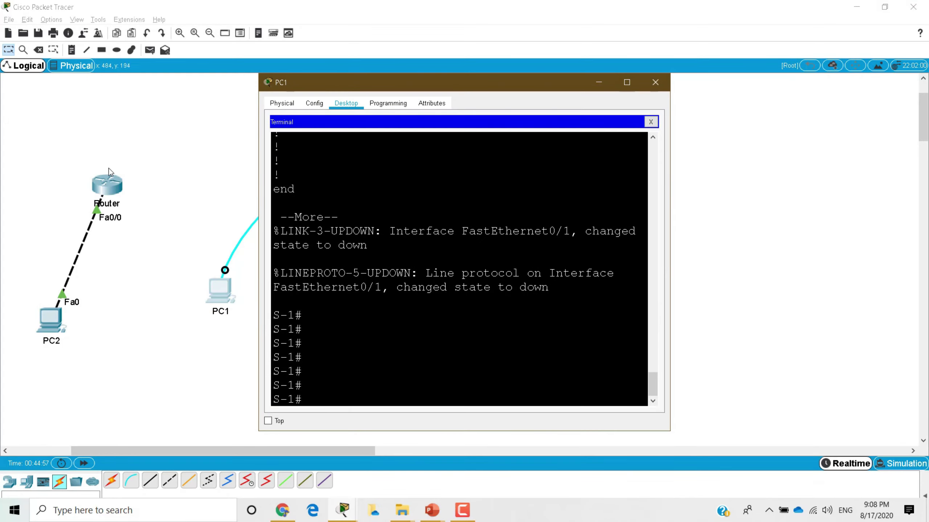
drag(457, 81, 559, 80)
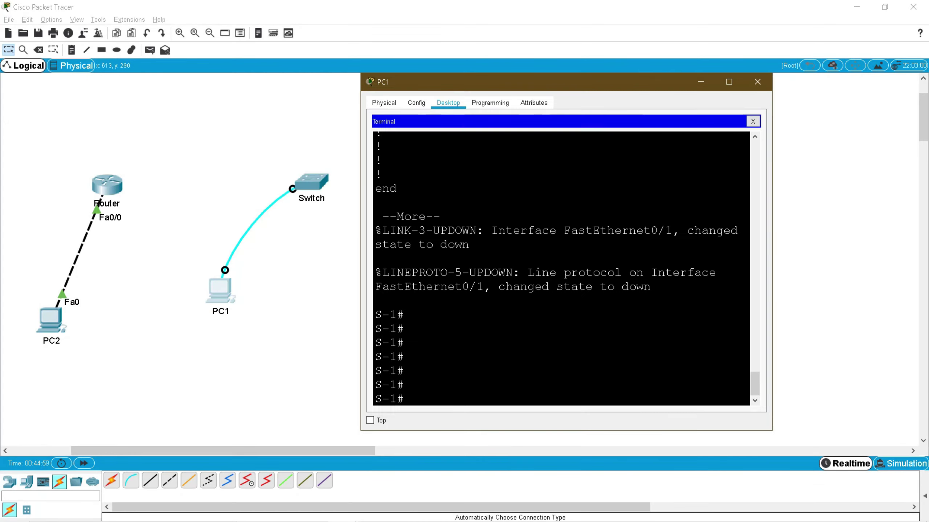